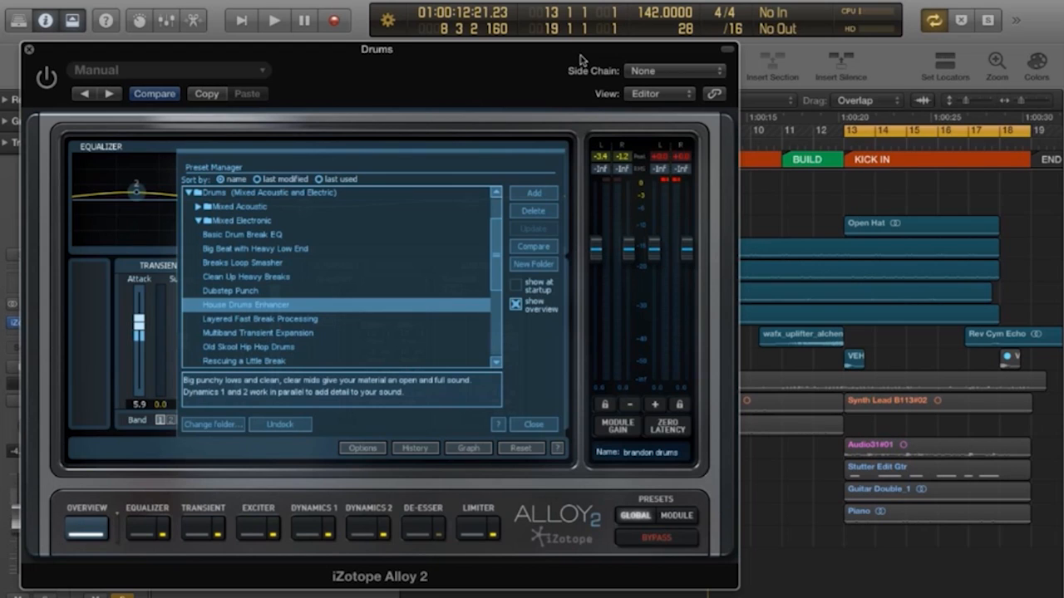
# - Play the drums, audition the Dubstep Punch preset, reload House Drums Enhancer, and close the Preset Manager
pyautogui.press('space')
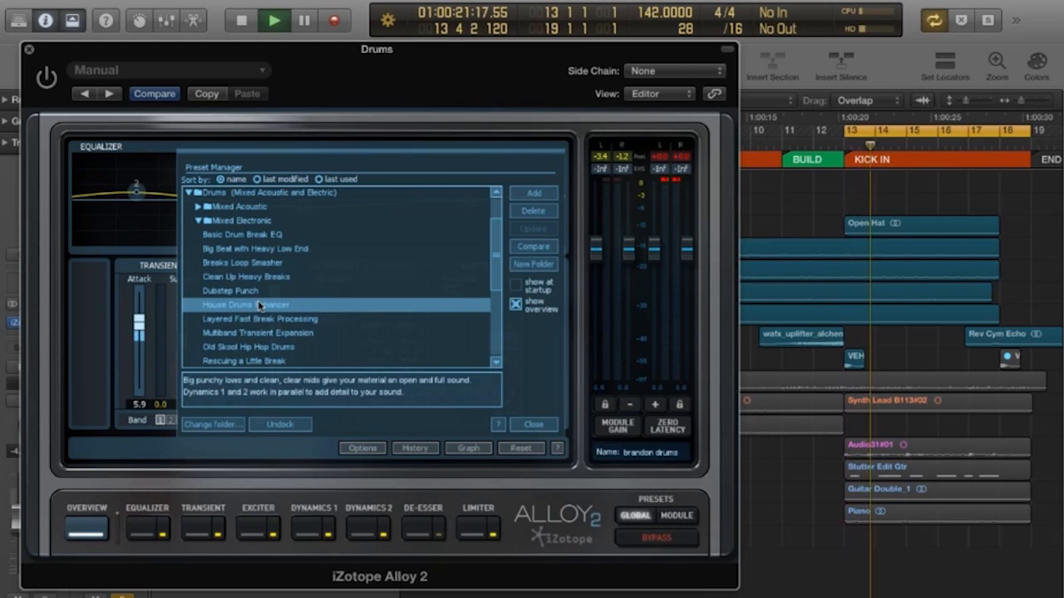
pyautogui.click(231, 290)
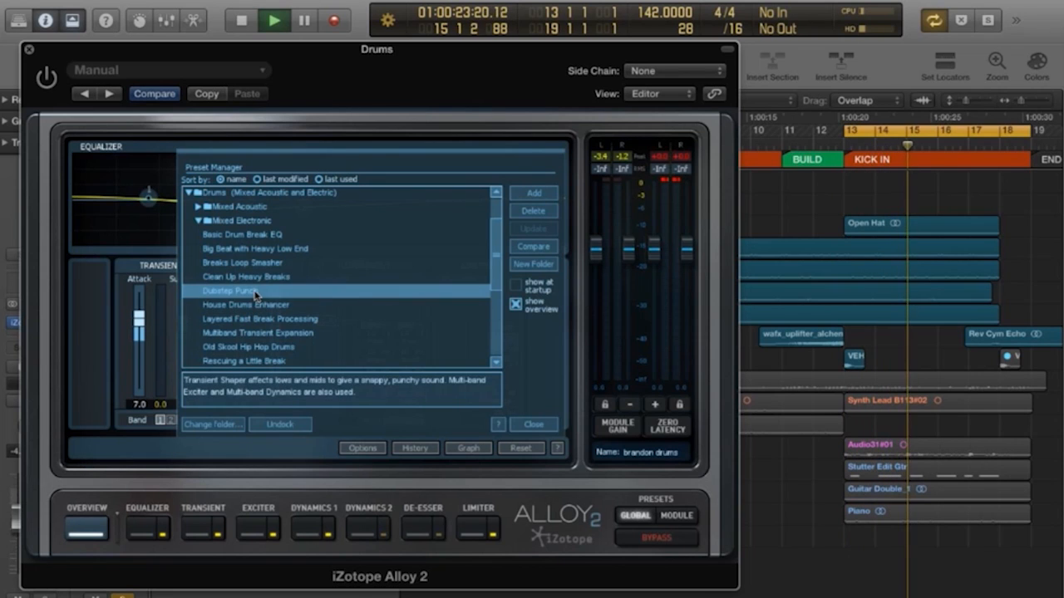
pyautogui.click(249, 305)
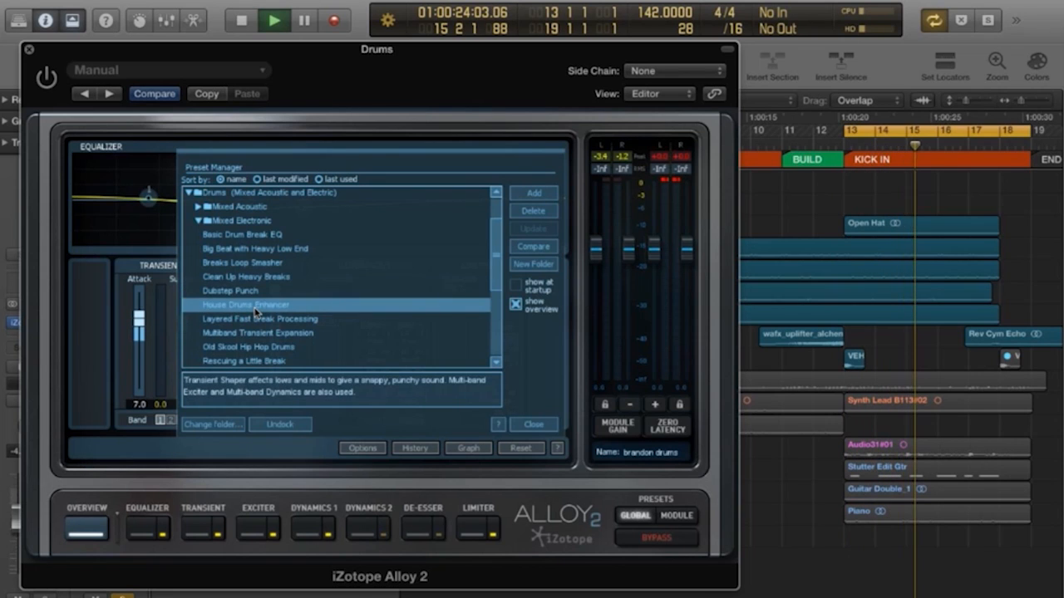
pyautogui.click(532, 425)
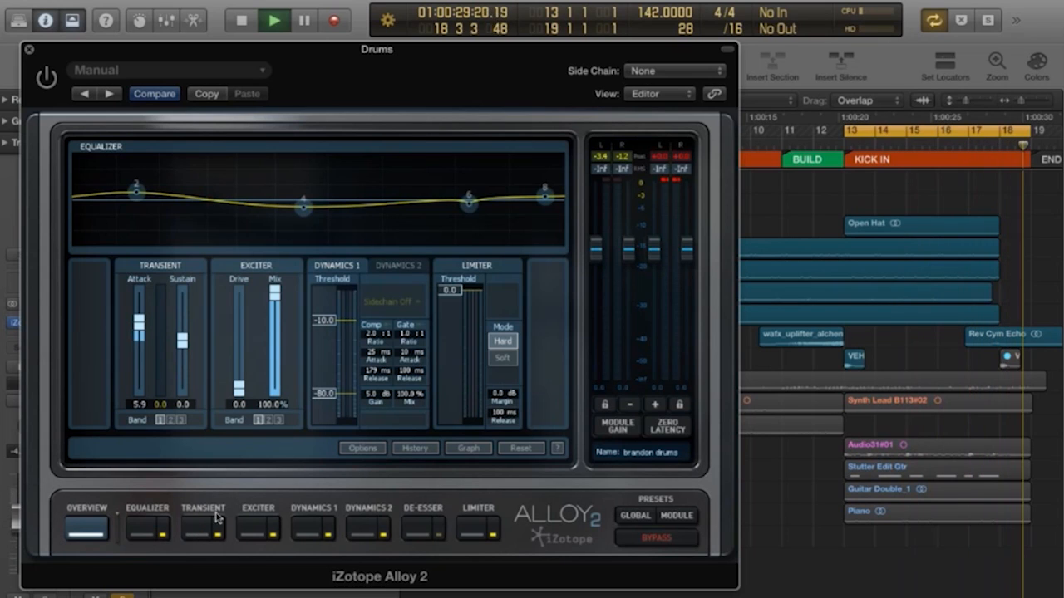
# - Reposition the Alloy 2 window and compare the playing drums with the plug-in bypassed and active
pyautogui.moveTo(226, 53); pyautogui.dragTo(296, 33)
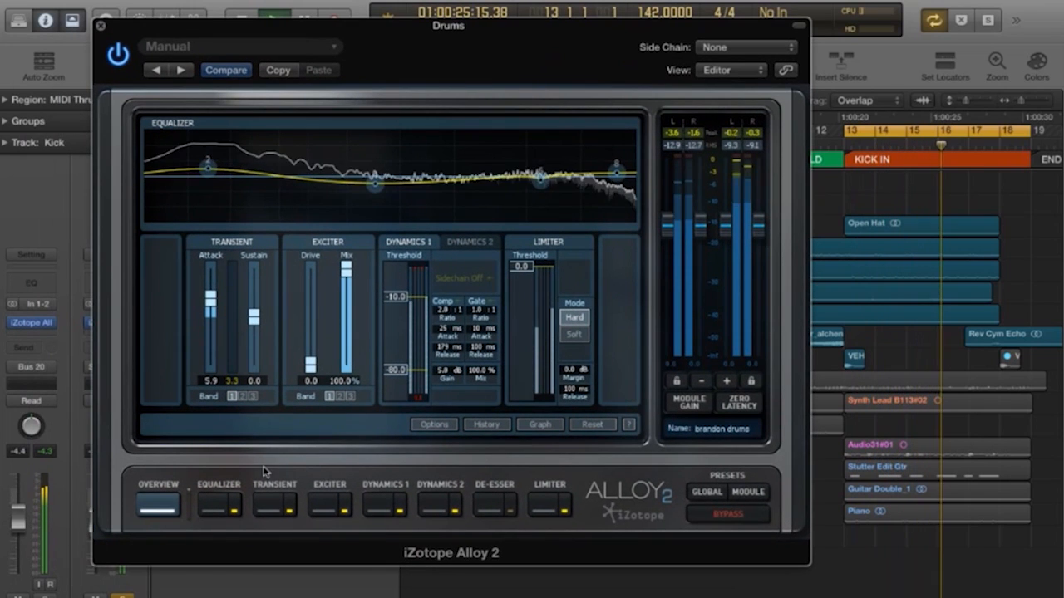
pyautogui.click(727, 516)
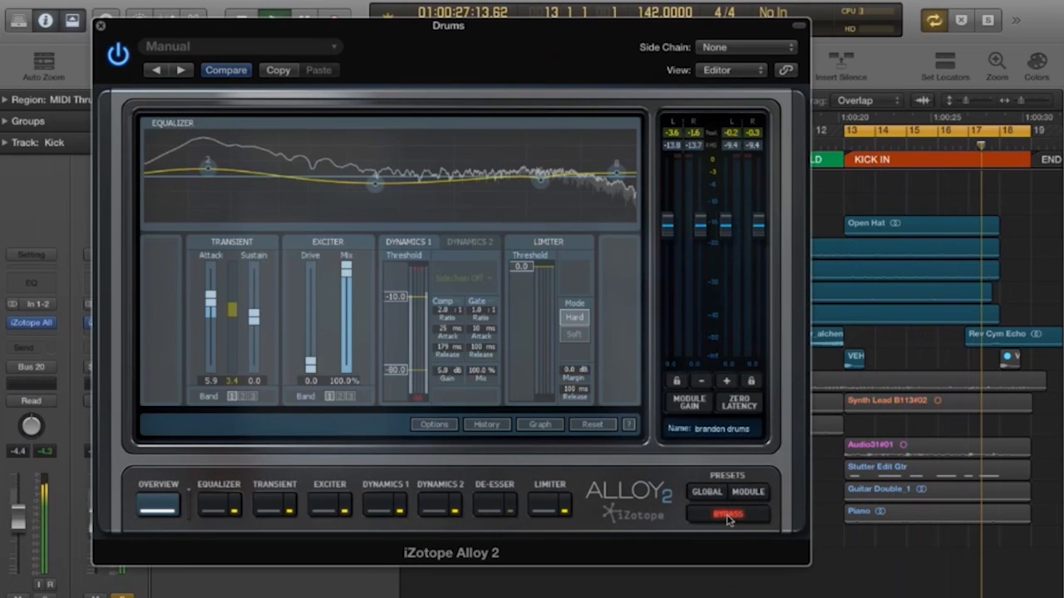
pyautogui.click(727, 516)
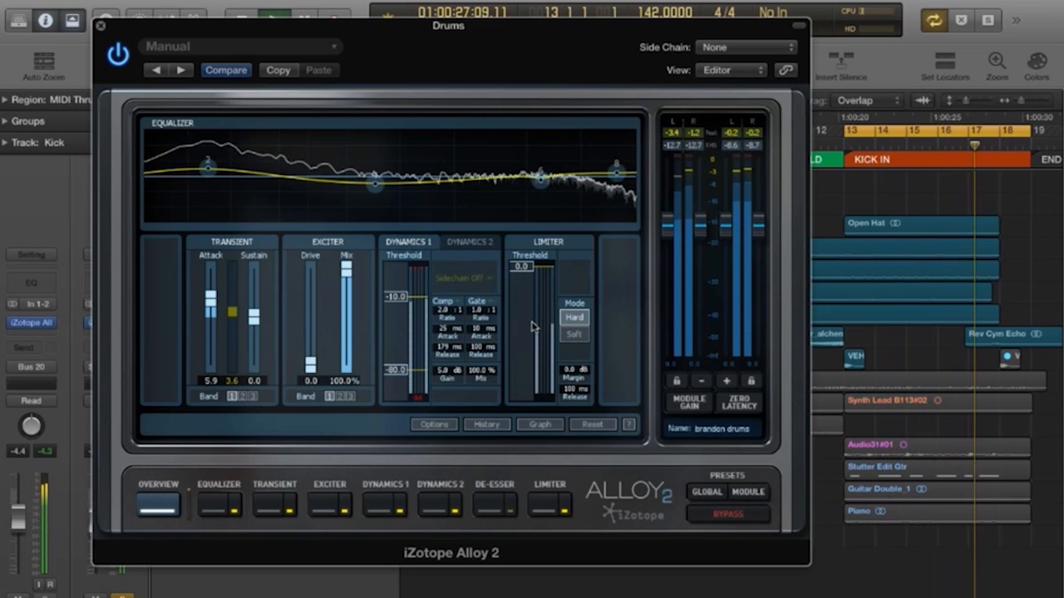
# - Examine the preset's Equalizer, Transient, Exciter and Dynamics 1 module settings while the drums play, finishing on Transient
pyautogui.click(160, 511)
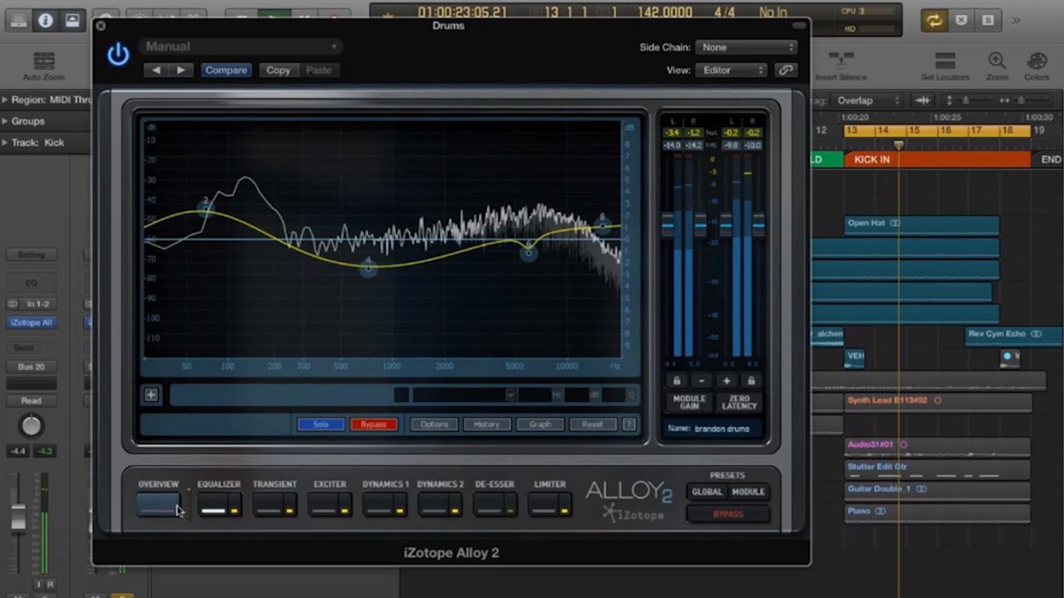
pyautogui.click(274, 505)
pyautogui.click(336, 509)
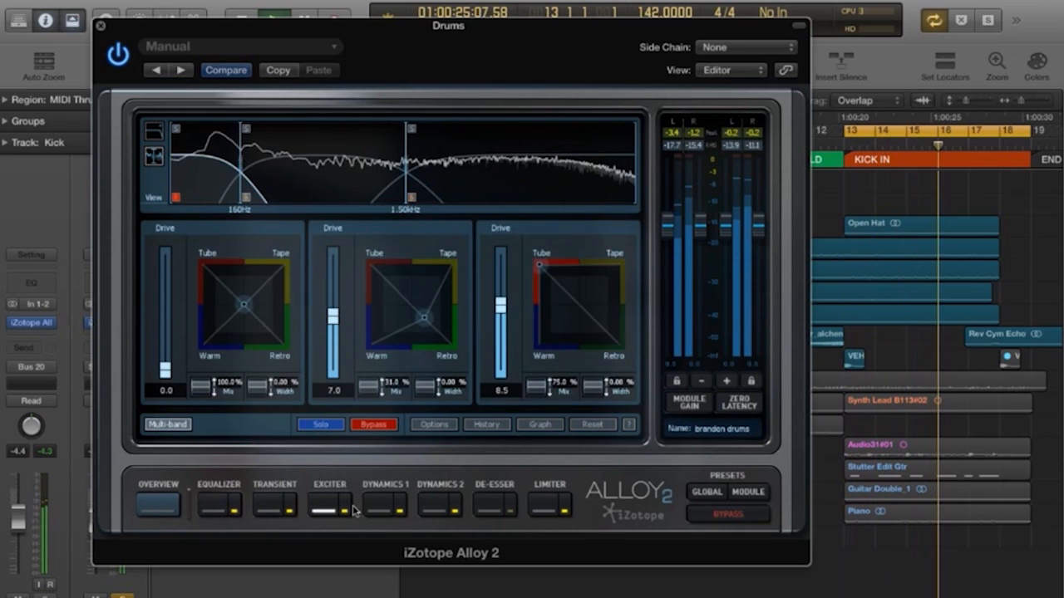
pyautogui.click(381, 506)
pyautogui.click(319, 508)
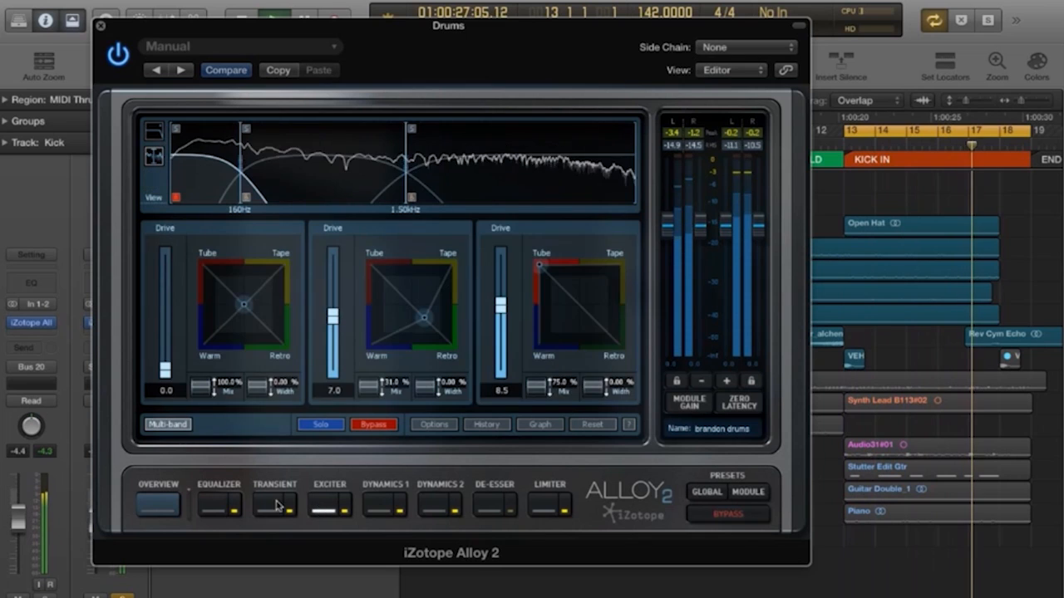
pyautogui.click(267, 508)
pyautogui.click(218, 504)
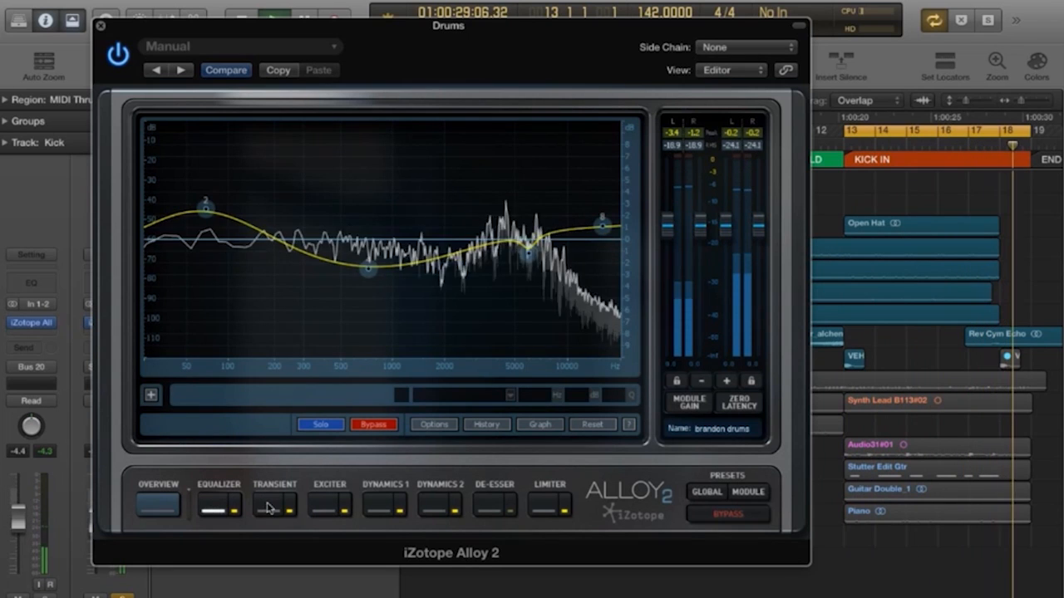
pyautogui.click(268, 509)
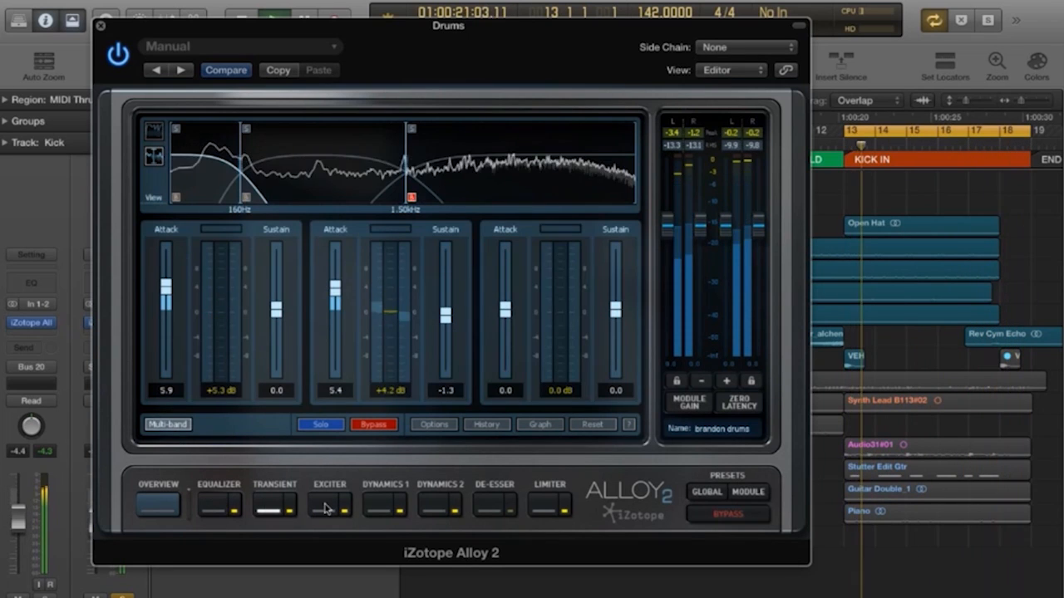
pyautogui.click(325, 508)
pyautogui.click(274, 507)
pyautogui.click(324, 508)
pyautogui.click(270, 507)
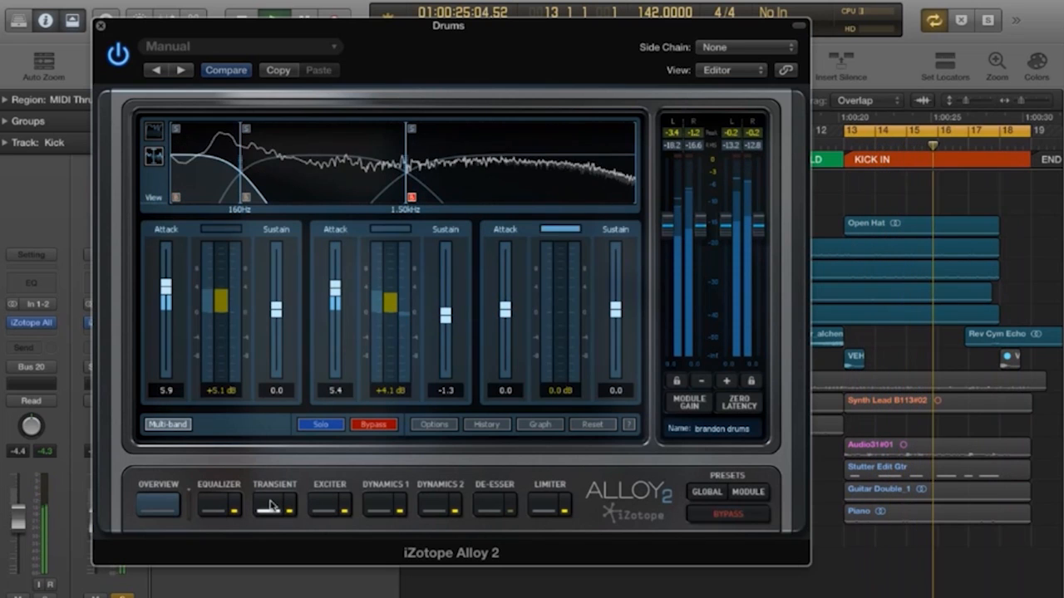
pyautogui.click(325, 509)
pyautogui.click(269, 507)
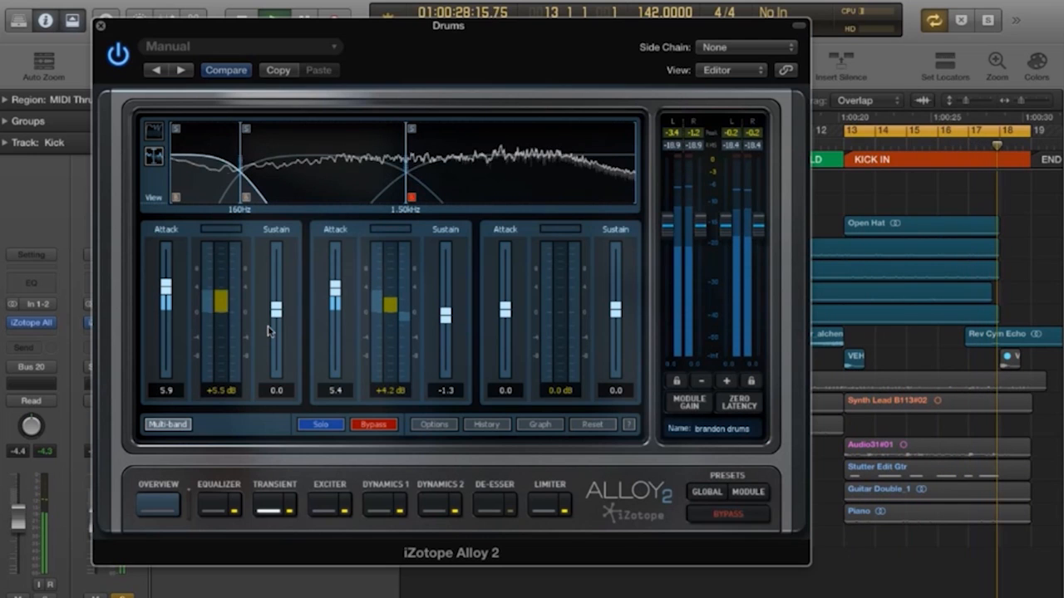
# - Turn off multi-band mode in the Transient module and switch its display to the waveform view
pyautogui.click(166, 426)
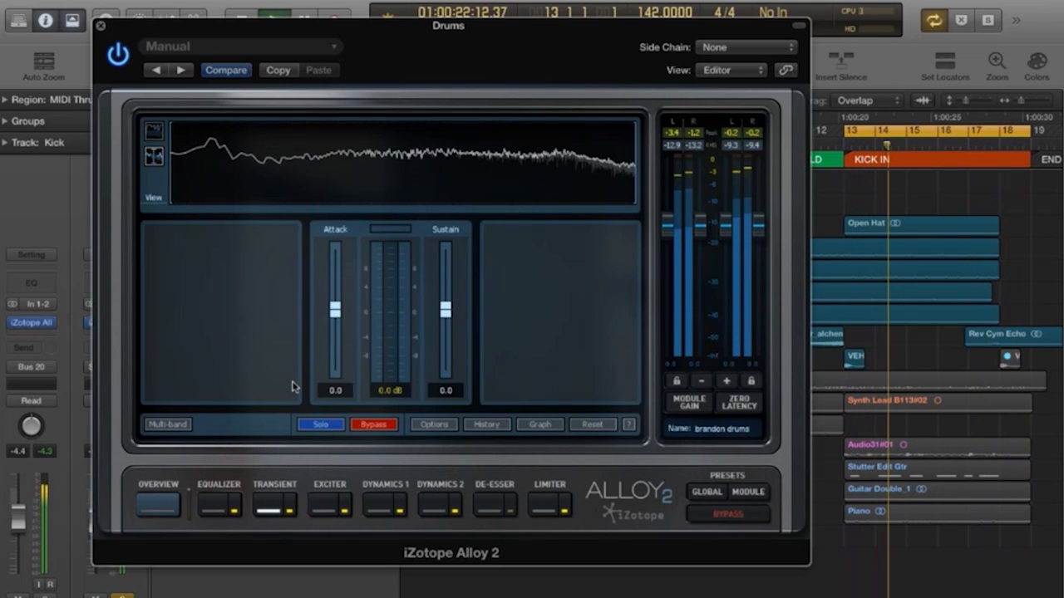
pyautogui.click(153, 135)
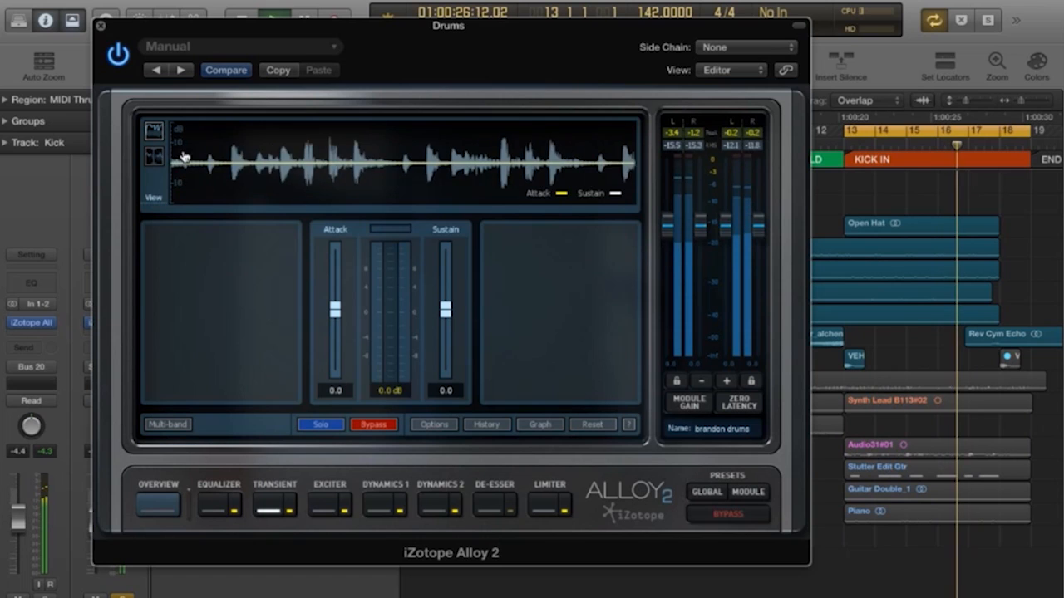
pyautogui.click(155, 155)
pyautogui.click(166, 133)
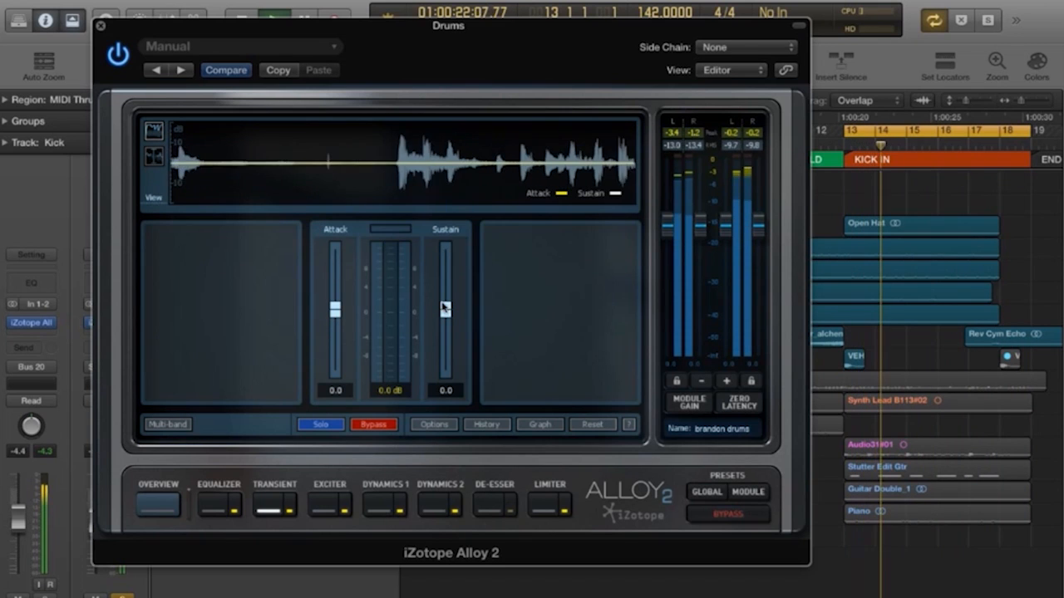
# - Raise the Transient module's Sustain to 6.0, try its Attack at -11.7, and set the Attack to 6.2
pyautogui.moveTo(446, 309); pyautogui.dragTo(445, 279)
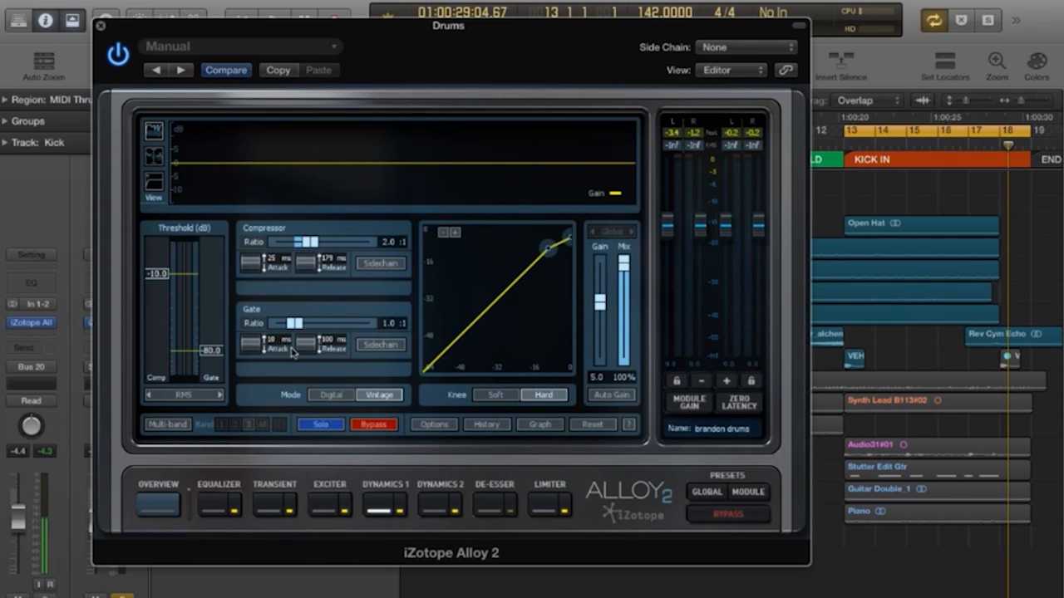
pyautogui.click(271, 506)
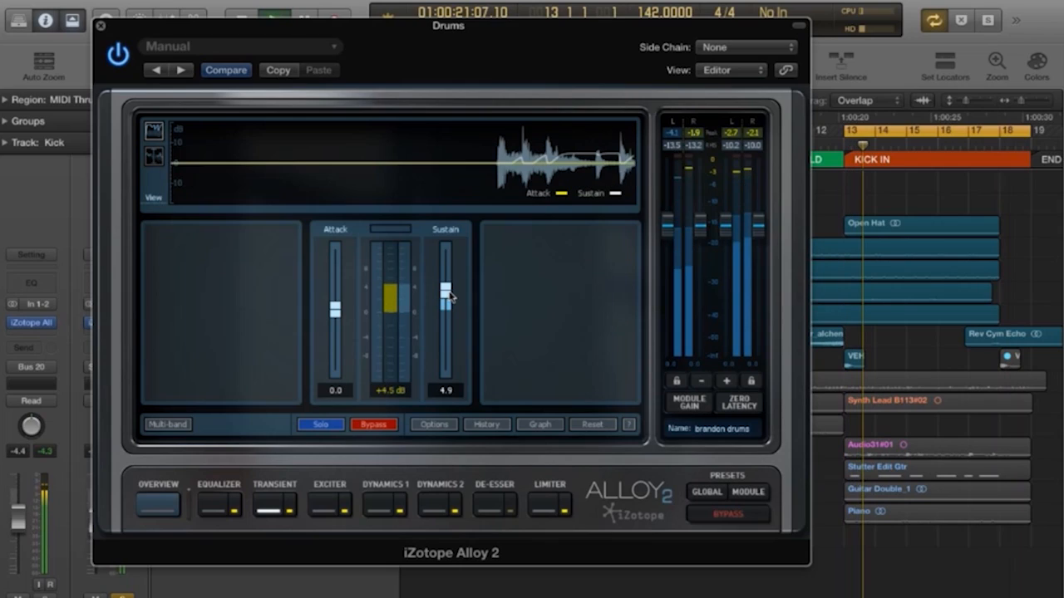
pyautogui.moveTo(449, 295)
pyautogui.mouseDown()
pyautogui.moveTo(449, 315)
pyautogui.moveTo(447, 291)
pyautogui.mouseUp()
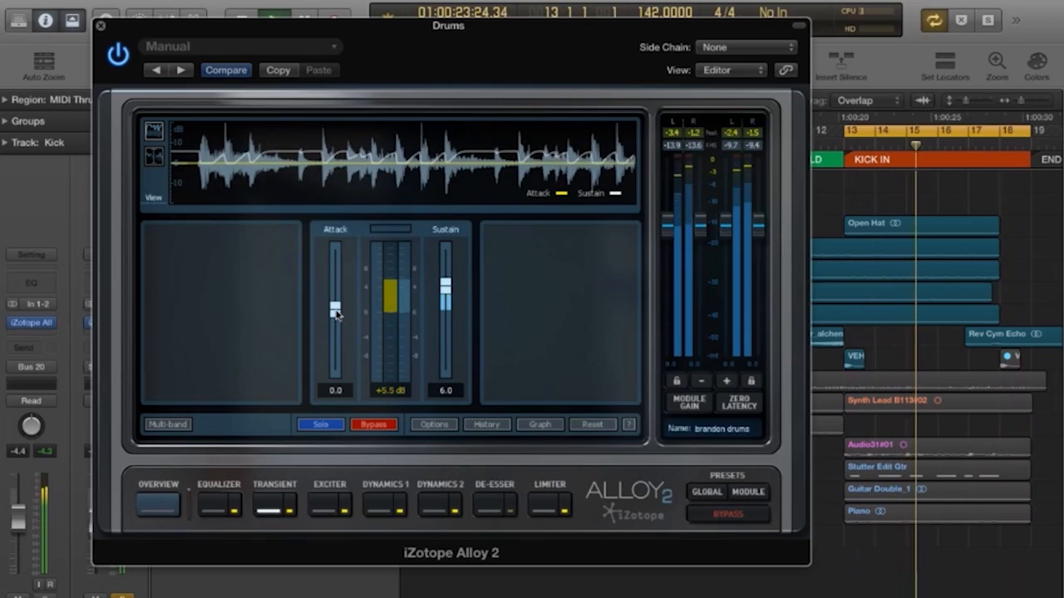
pyautogui.moveTo(335, 311); pyautogui.dragTo(335, 359)
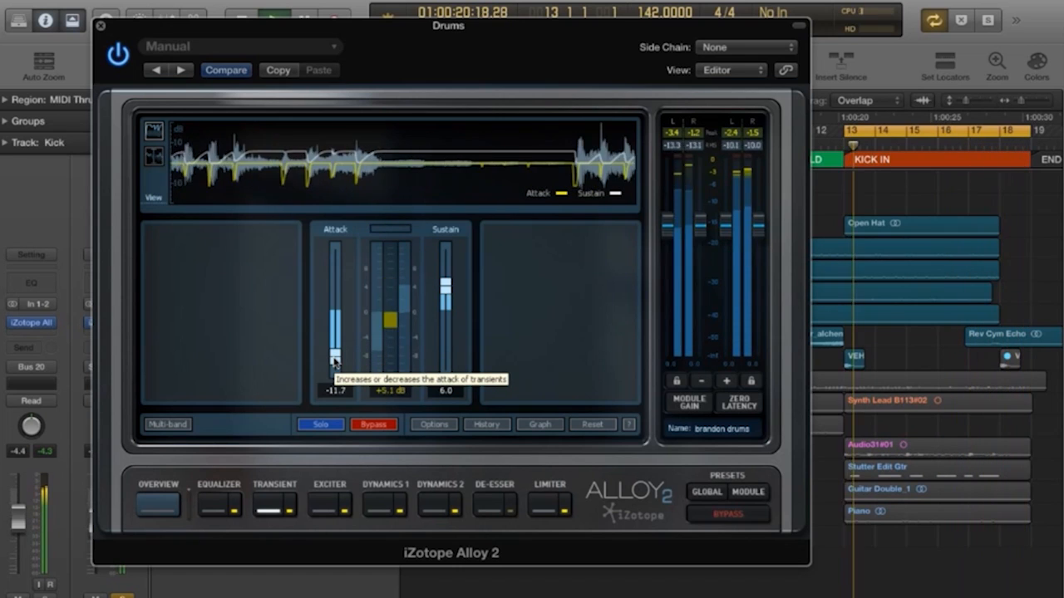
pyautogui.moveTo(334, 360); pyautogui.dragTo(335, 288)
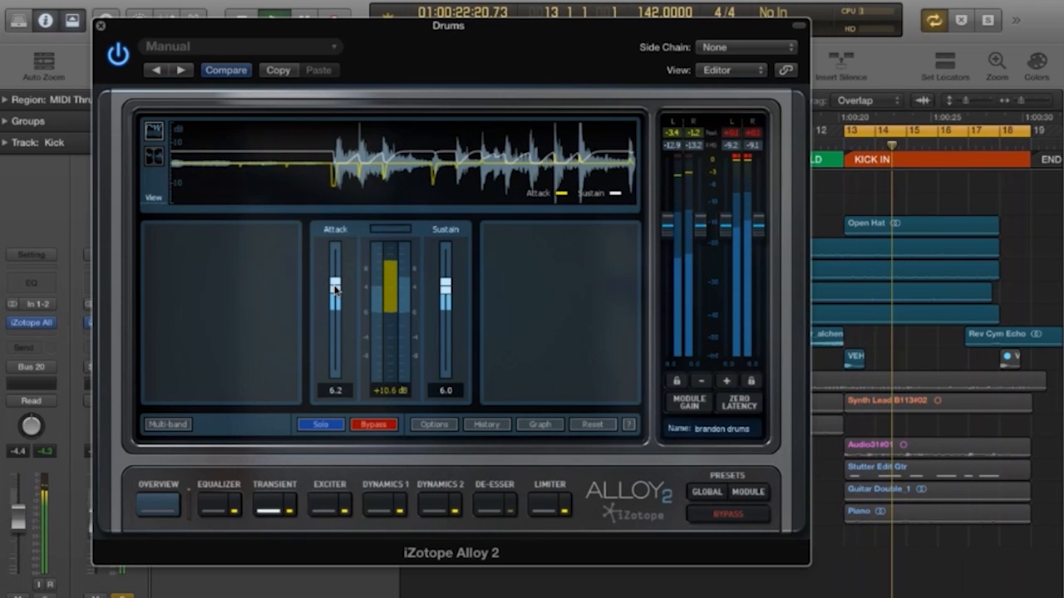
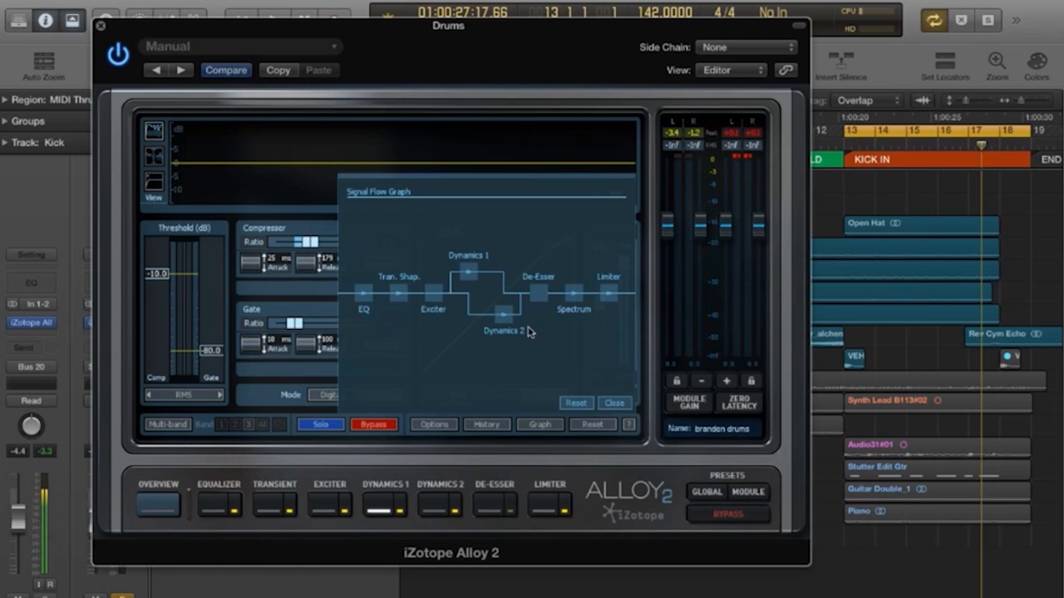
# - Rearrange the Dynamics 1 and Dynamics 2 modules within the parallel section of the Signal Flow Graph
pyautogui.click(534, 425)
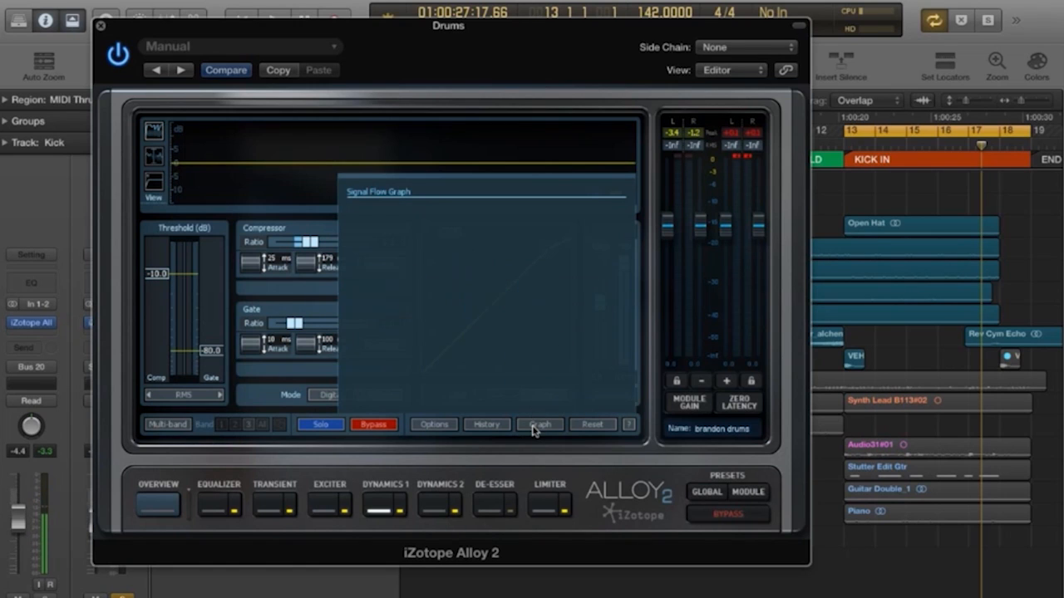
pyautogui.click(534, 425)
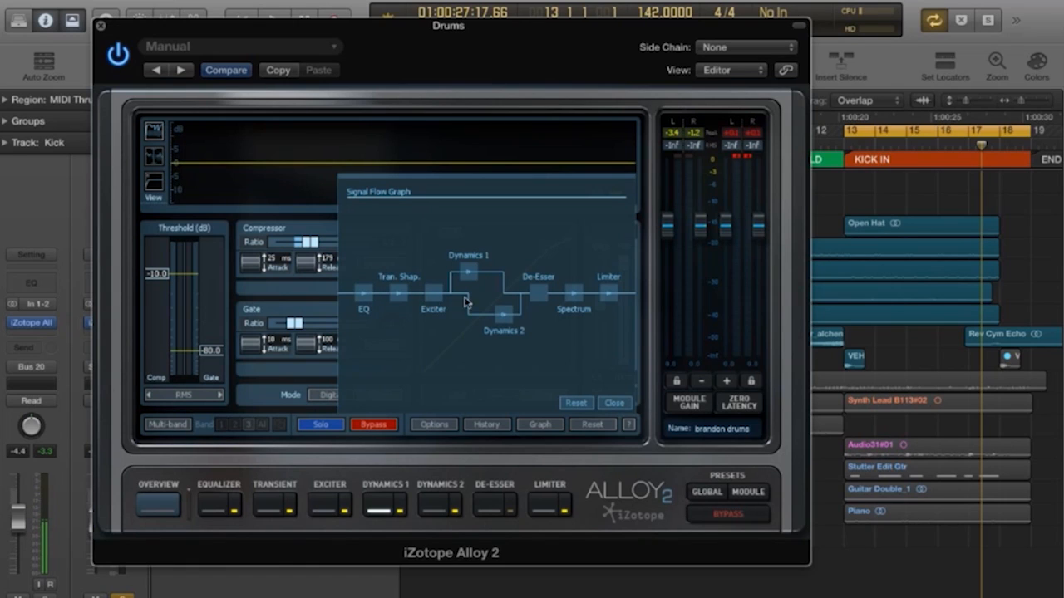
pyautogui.moveTo(469, 278); pyautogui.dragTo(505, 278)
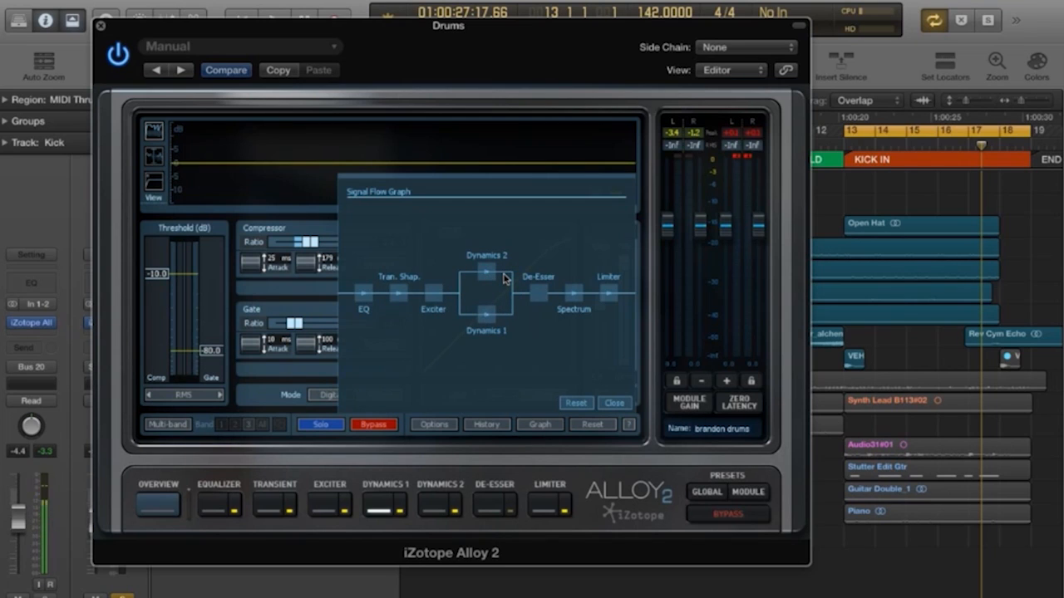
pyautogui.moveTo(485, 278); pyautogui.dragTo(447, 279)
# - View the House Drums Enhancer entry in the global presets and review the Signal Flow Graph again
pyautogui.click(702, 492)
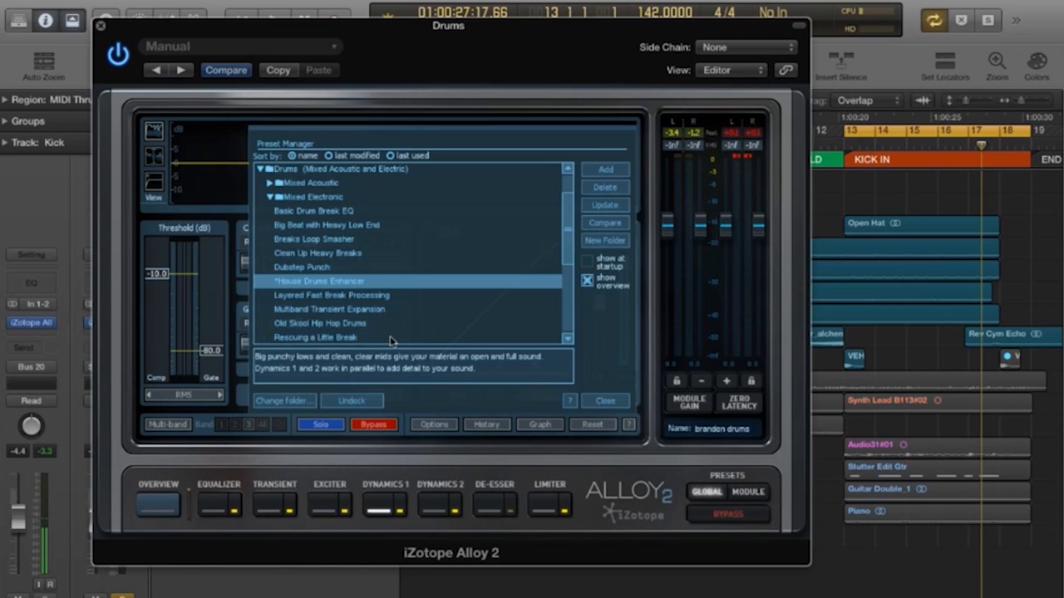
pyautogui.click(703, 492)
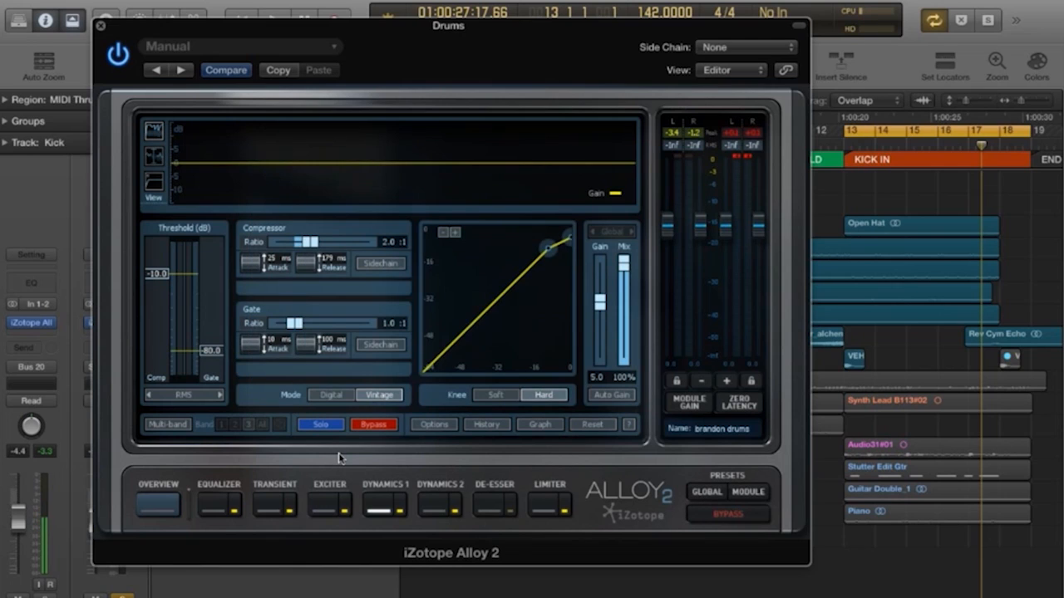
pyautogui.click(537, 425)
pyautogui.click(538, 425)
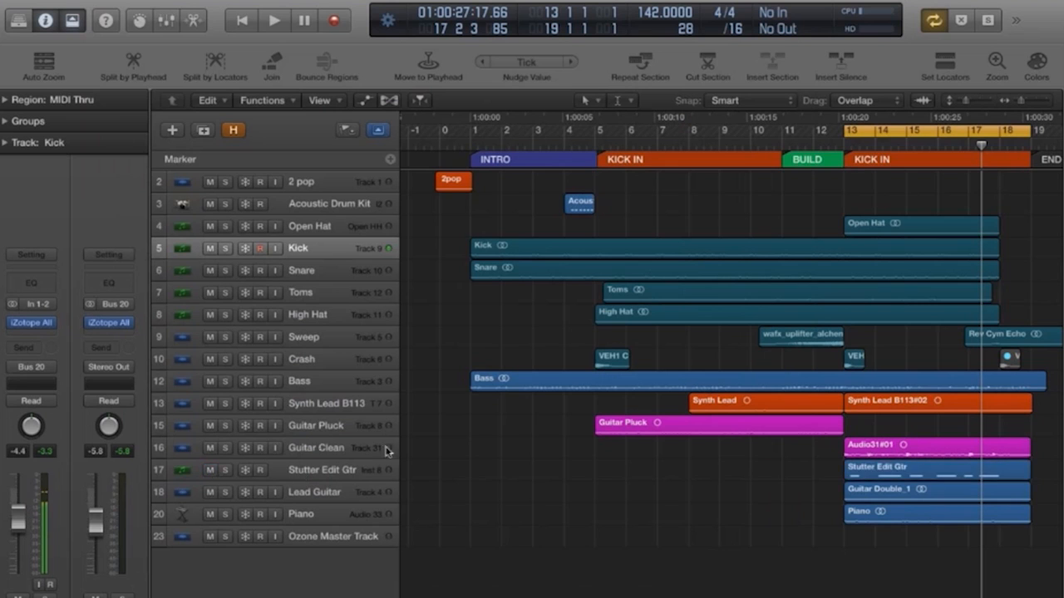
# - Select the Stutter Edit Gtr track, view its Stutter Edit plug-in settings, and close the plug-in window
pyautogui.click(300, 471)
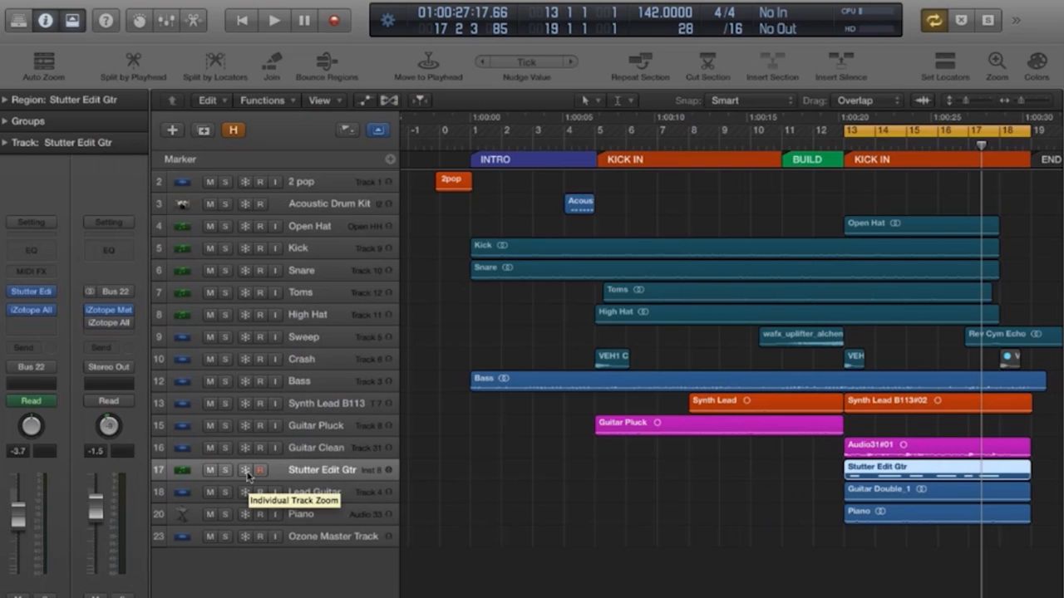
pyautogui.click(30, 299)
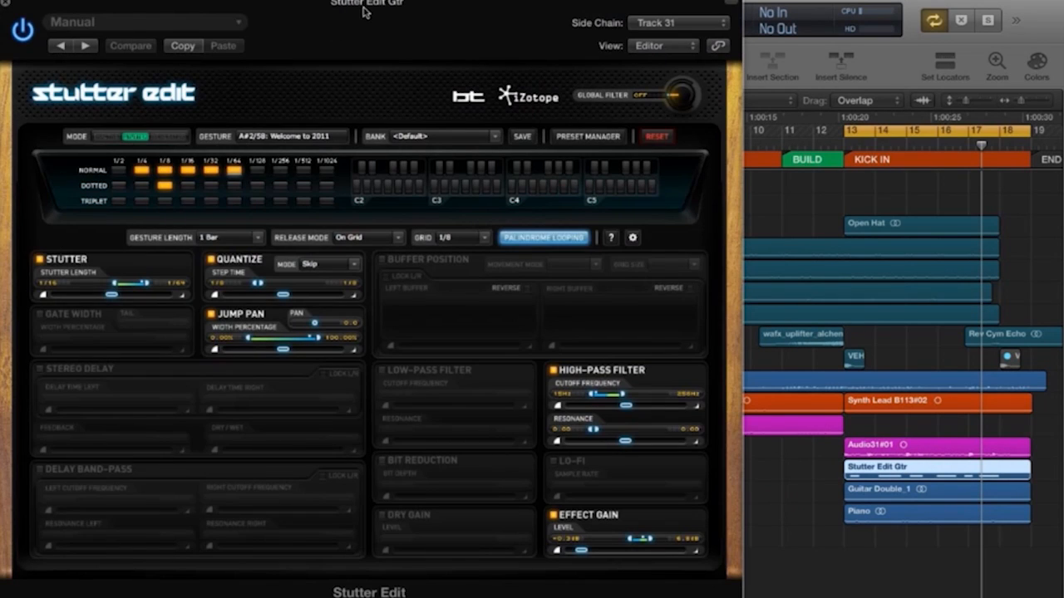
pyautogui.click(5, 4)
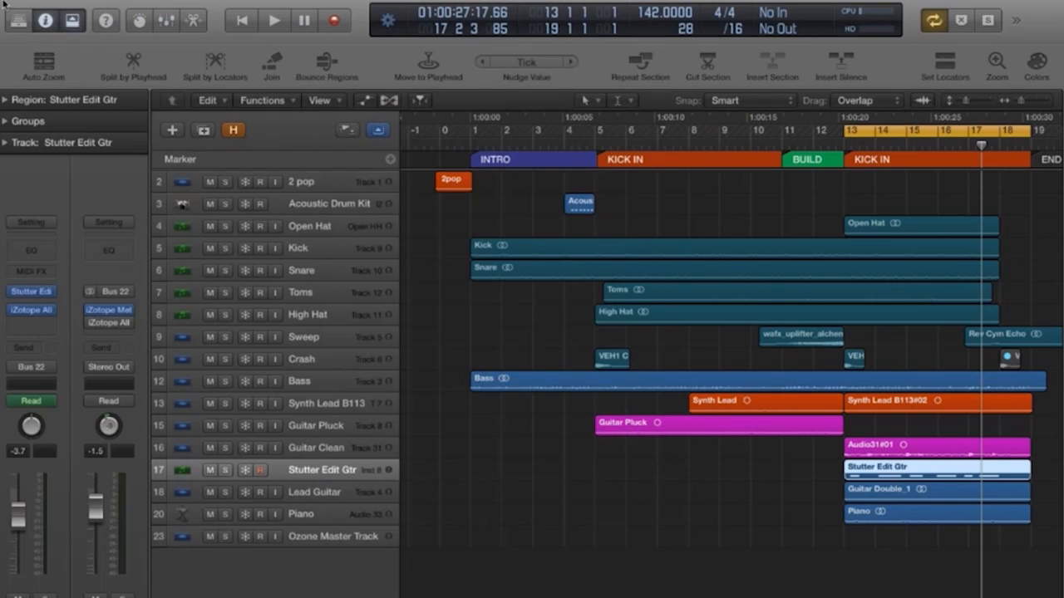
# - Solo the Guitar Clean track, play the looped section to hear it, and stop playback
pyautogui.click(223, 448)
pyautogui.press('space')
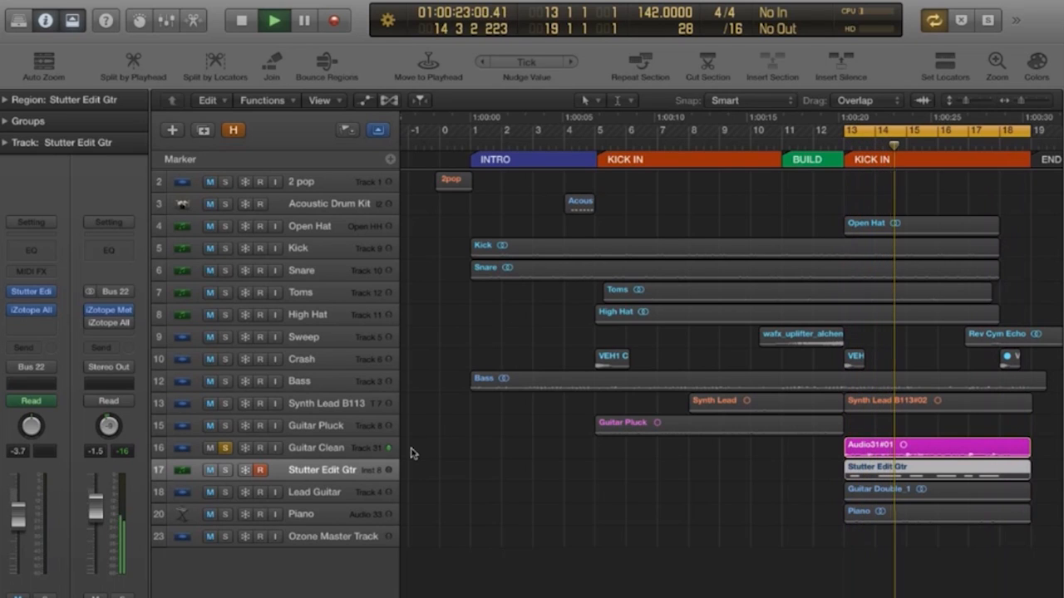
pyautogui.press('space')
# - Solo the Stutter Edit Gtr track as well and open its Stutter Edit plug-in
pyautogui.click(231, 472)
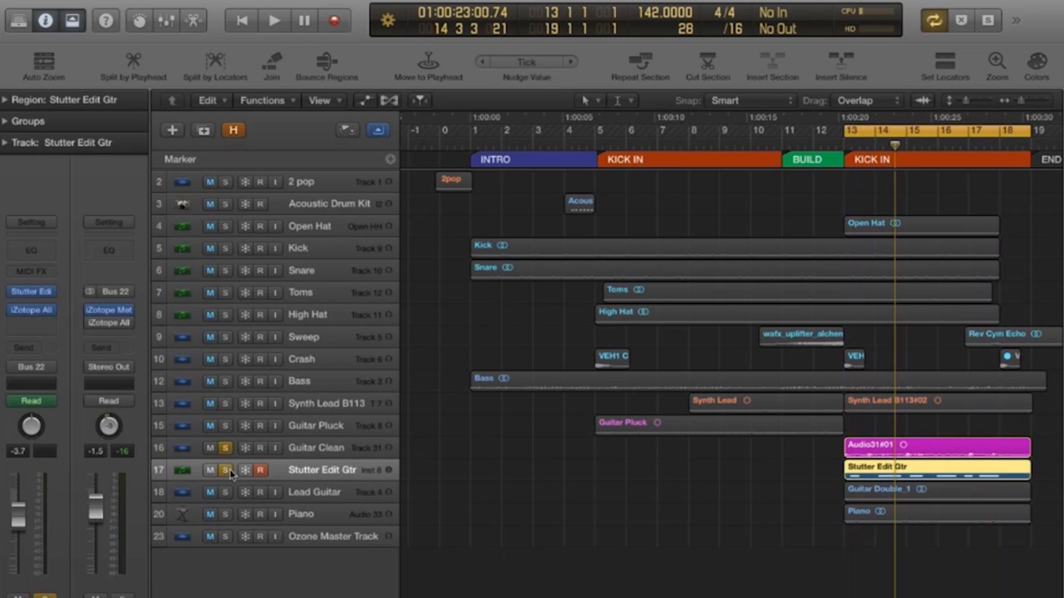
pyautogui.click(38, 292)
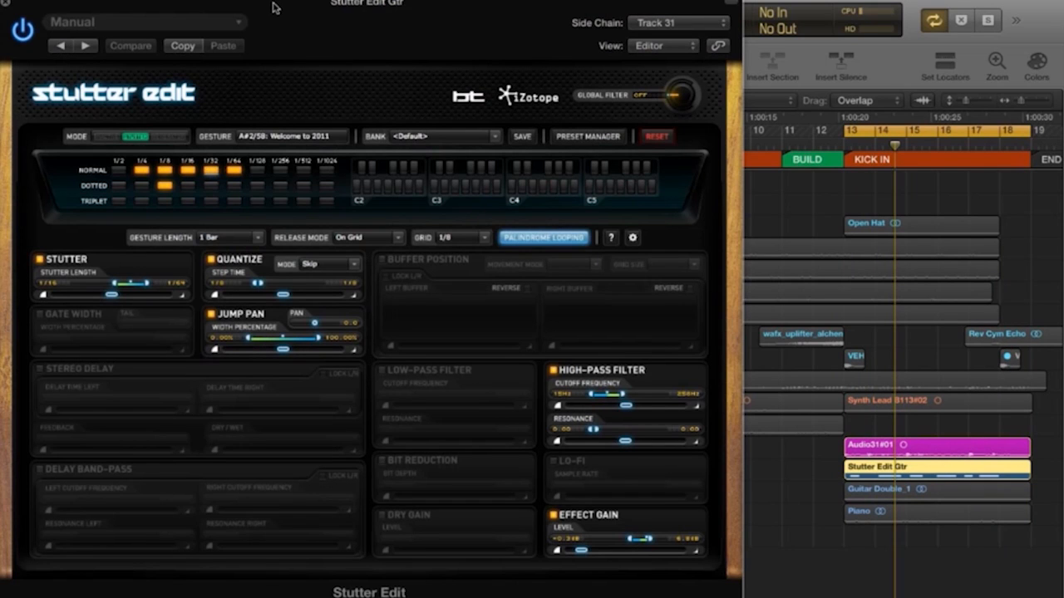
# - Move the Stutter Edit window clear of the arrangement and mute the Stutter Edit Gtr region
pyautogui.moveTo(275, 8); pyautogui.dragTo(290, 5)
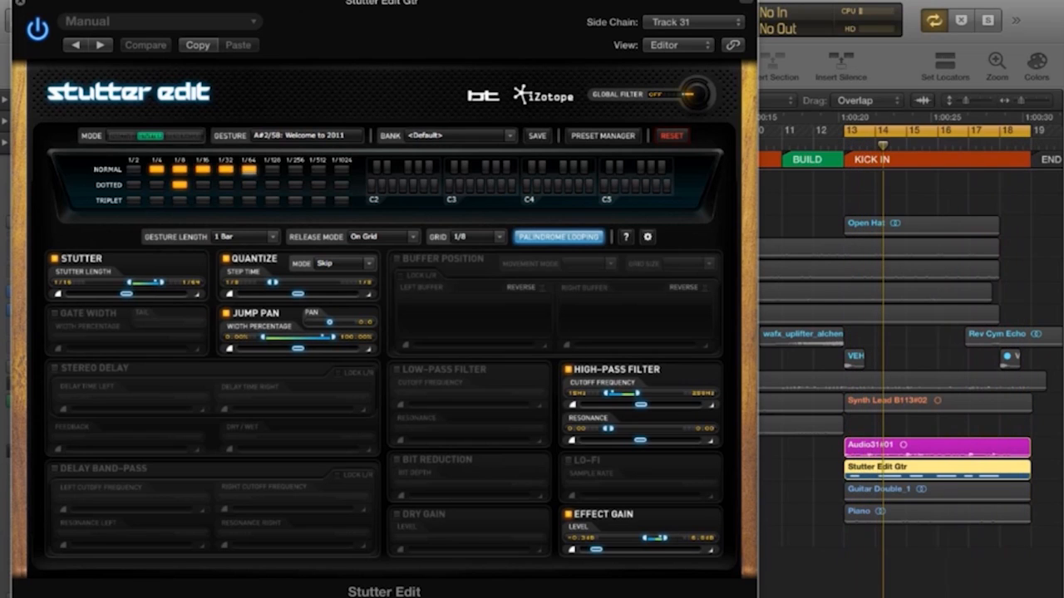
pyautogui.click(792, 511)
pyautogui.click(859, 478)
pyautogui.hotkey('ctrl', 'm')
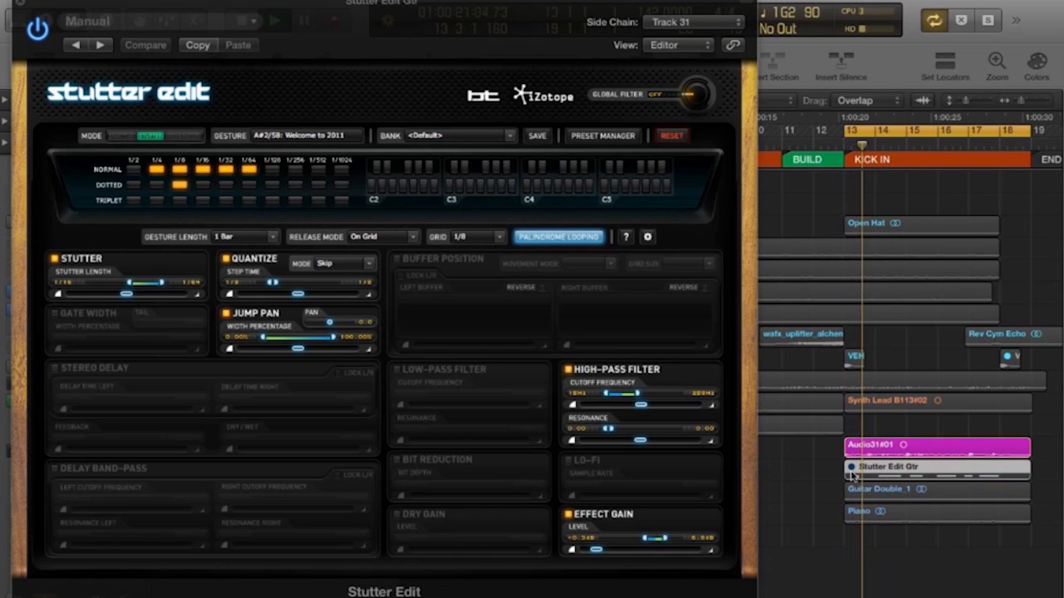
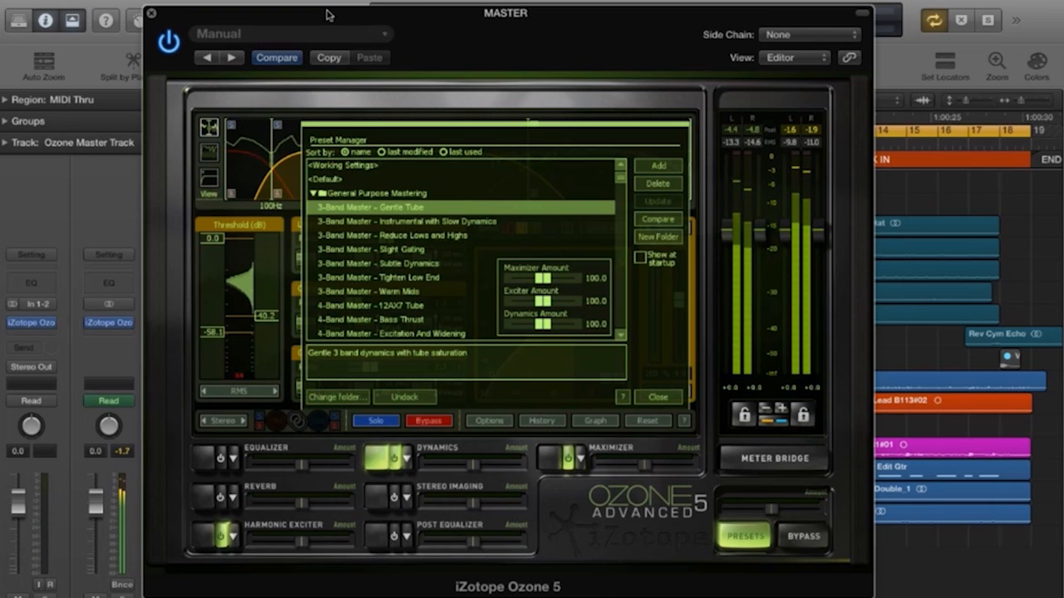
# - On the 3-Band Master - Gentle Tube preset, set Maximizer Amount to 64.3, Exciter Amount to 69.0 and Dynamics Amount to 73.8
pyautogui.moveTo(327, 15); pyautogui.dragTo(345, 21)
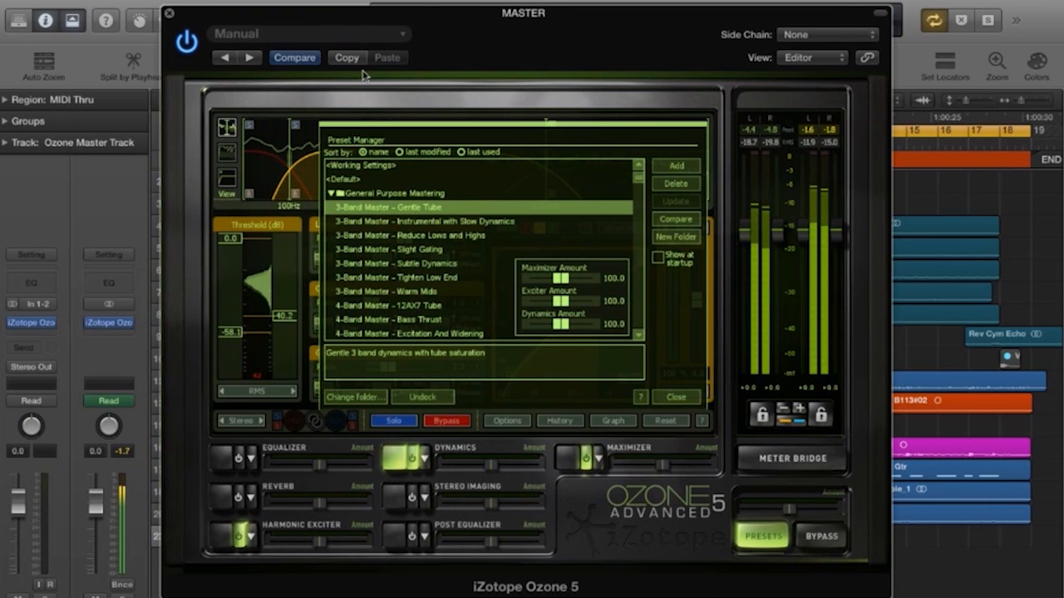
pyautogui.moveTo(565, 280); pyautogui.dragTo(561, 283)
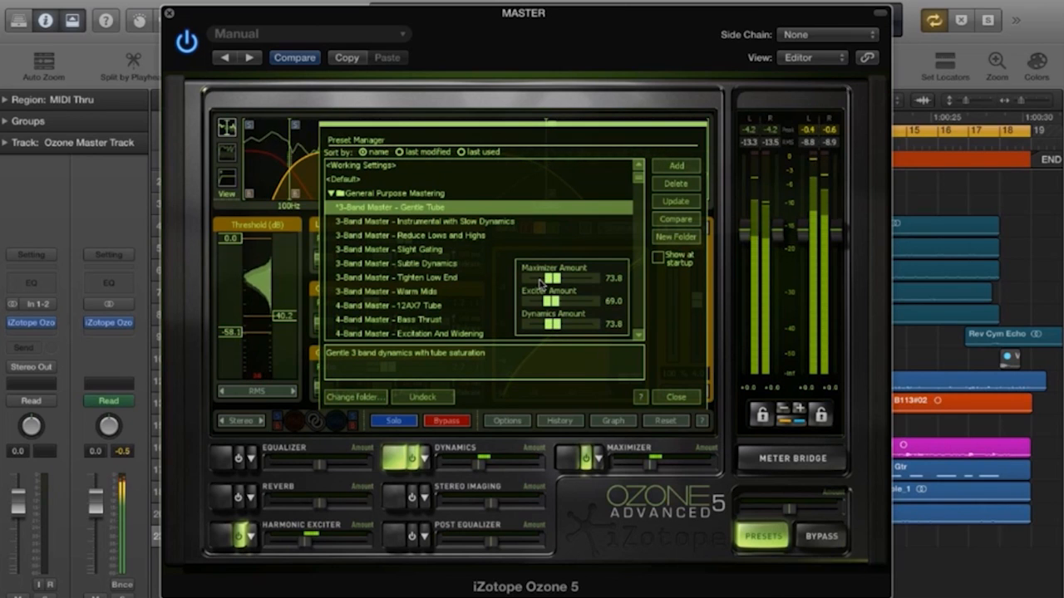
pyautogui.moveTo(545, 282); pyautogui.dragTo(546, 287)
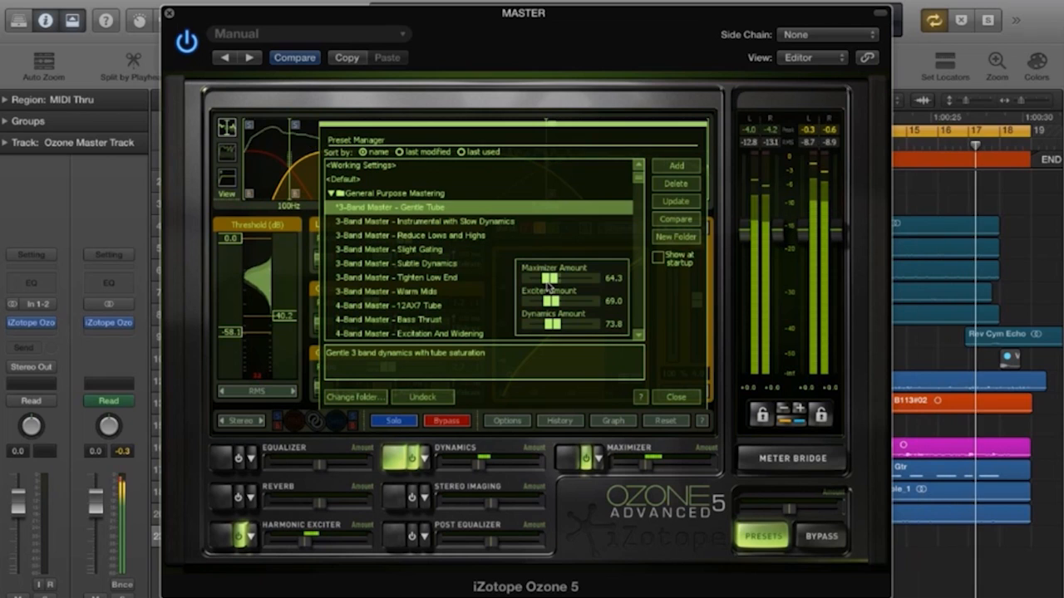
# - Audition neighbouring mastering presets including Bass Thrust, load 4-Band Master - 12AX7 Tube, and close the Preset Manager
pyautogui.click(409, 290)
pyautogui.click(409, 306)
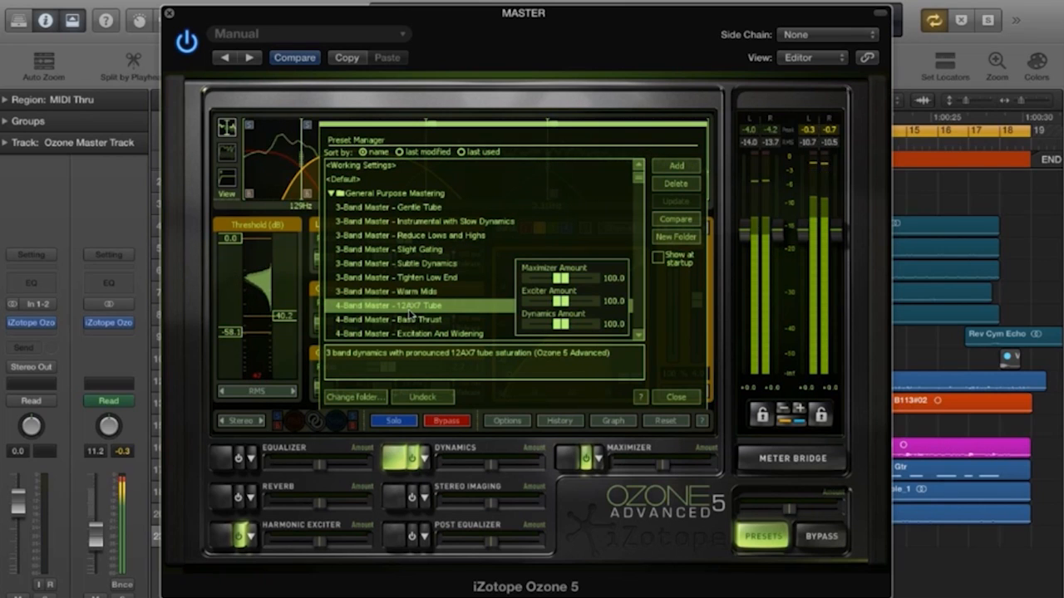
pyautogui.click(410, 320)
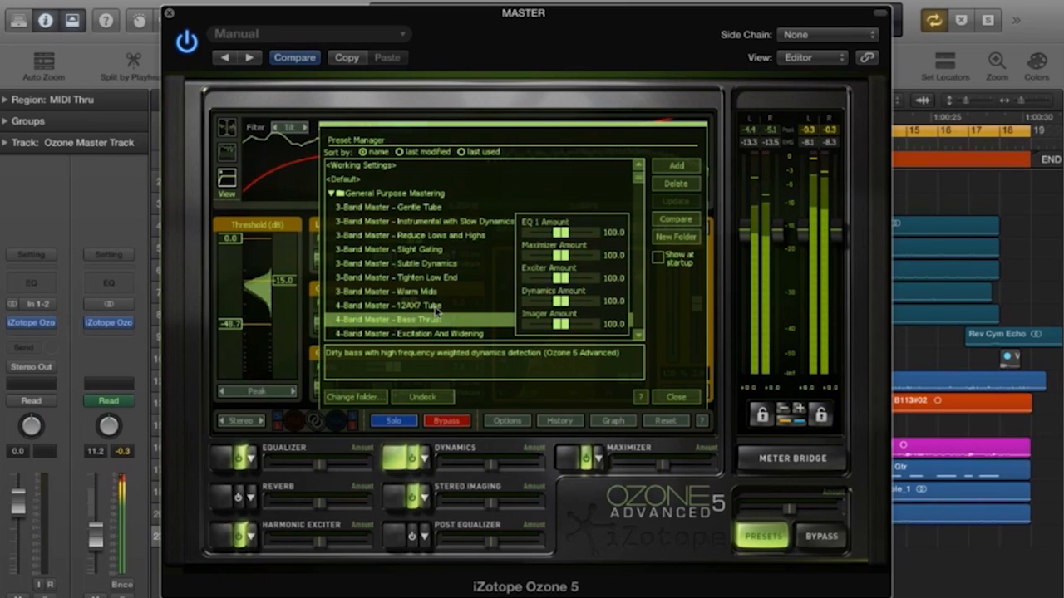
pyautogui.click(431, 306)
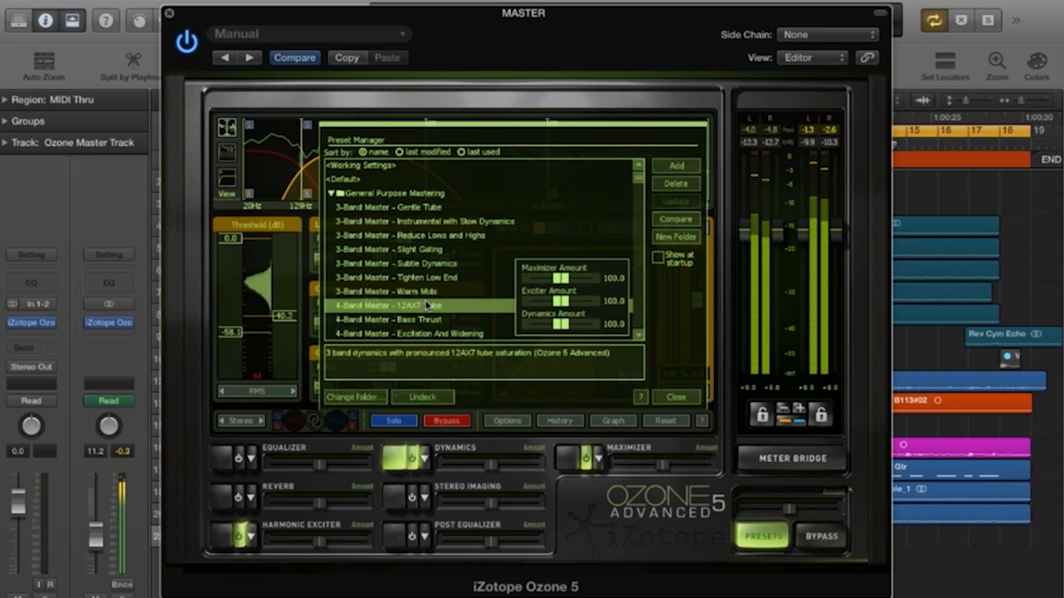
pyautogui.click(676, 398)
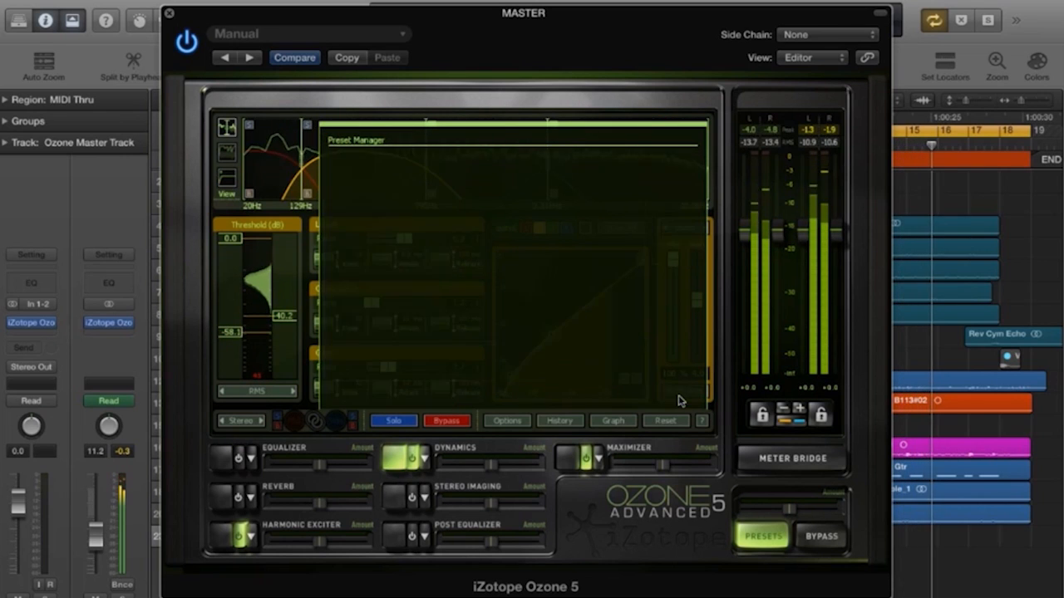
# - View the Maximizer settings, and in the Harmonic Exciter set the first crossover to 222 Hz and the second to 1.02 kHz
pyautogui.click(572, 457)
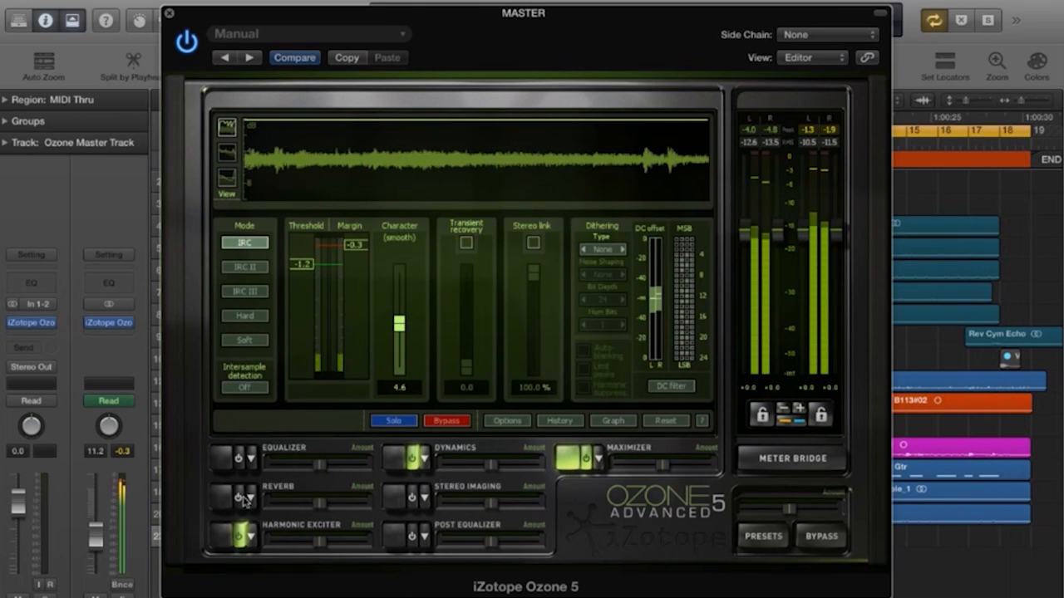
pyautogui.click(231, 536)
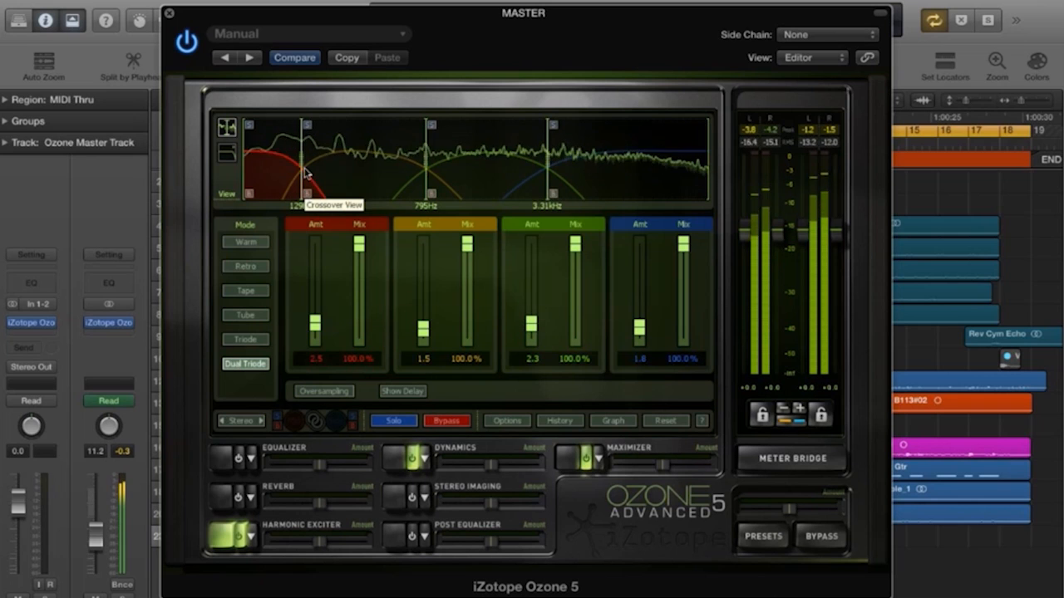
pyautogui.moveTo(306, 193); pyautogui.dragTo(329, 160)
pyautogui.moveTo(425, 157); pyautogui.dragTo(447, 158)
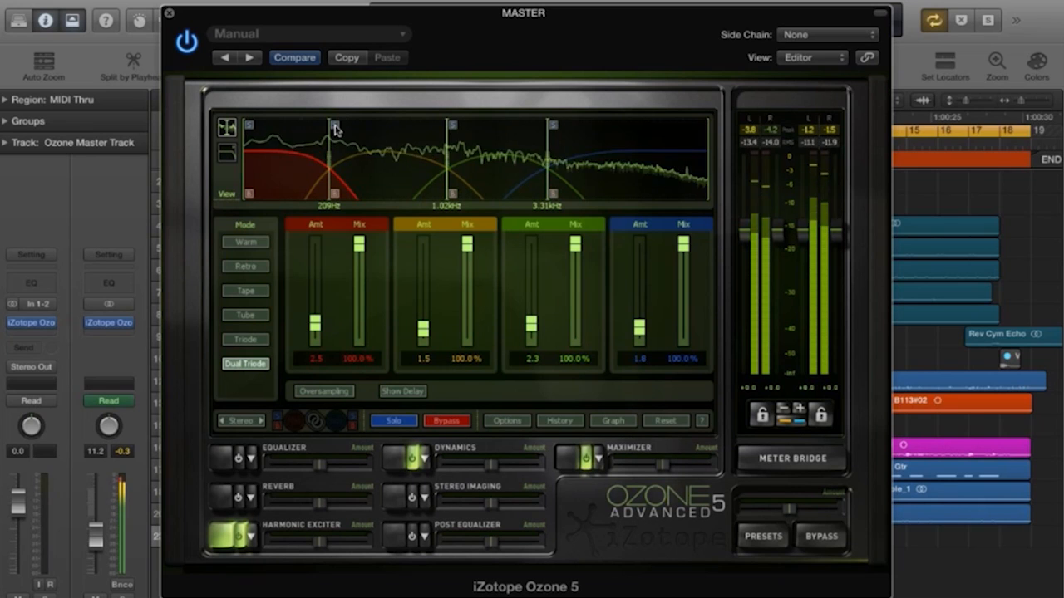
pyautogui.moveTo(328, 162); pyautogui.dragTo(332, 162)
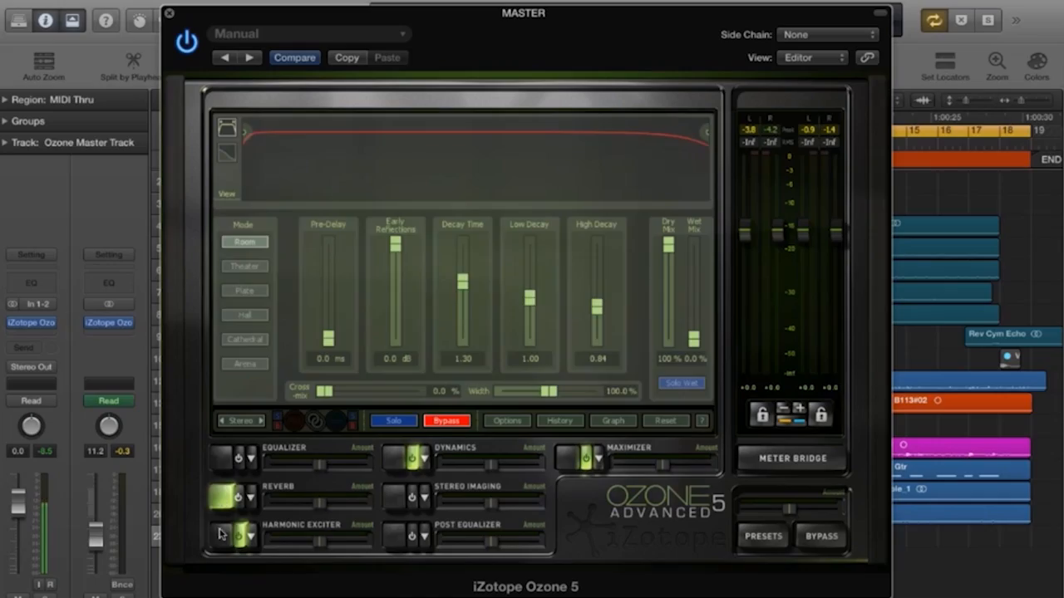
# - Examine the Post Equalizer, Stereo Imaging, Dynamics, Equalizer and Reverb modules of the mastering chain
pyautogui.click(306, 528)
pyautogui.click(397, 536)
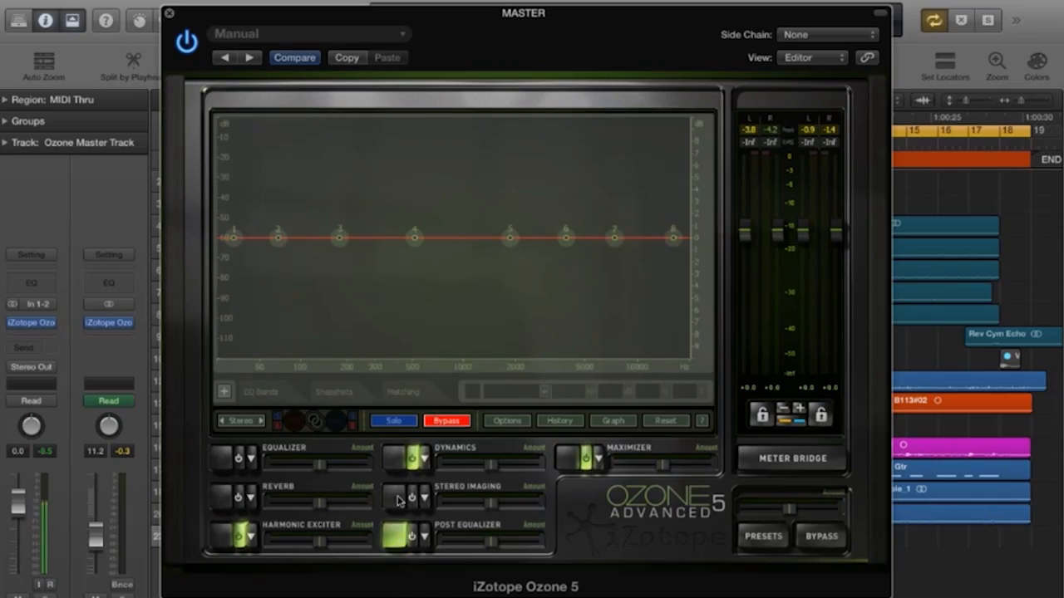
pyautogui.click(397, 497)
pyautogui.click(396, 462)
pyautogui.click(220, 460)
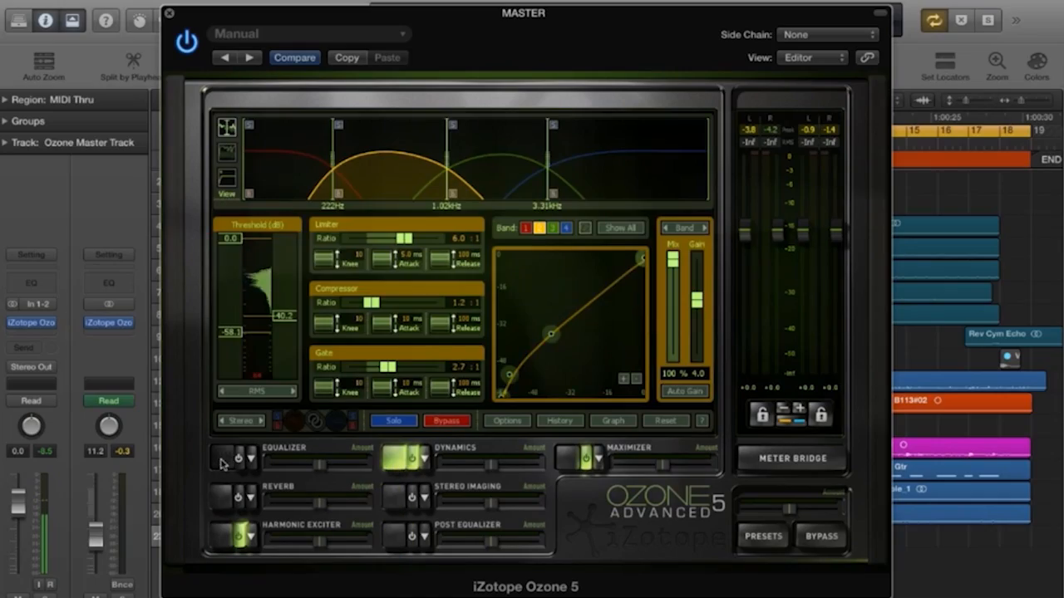
pyautogui.click(220, 496)
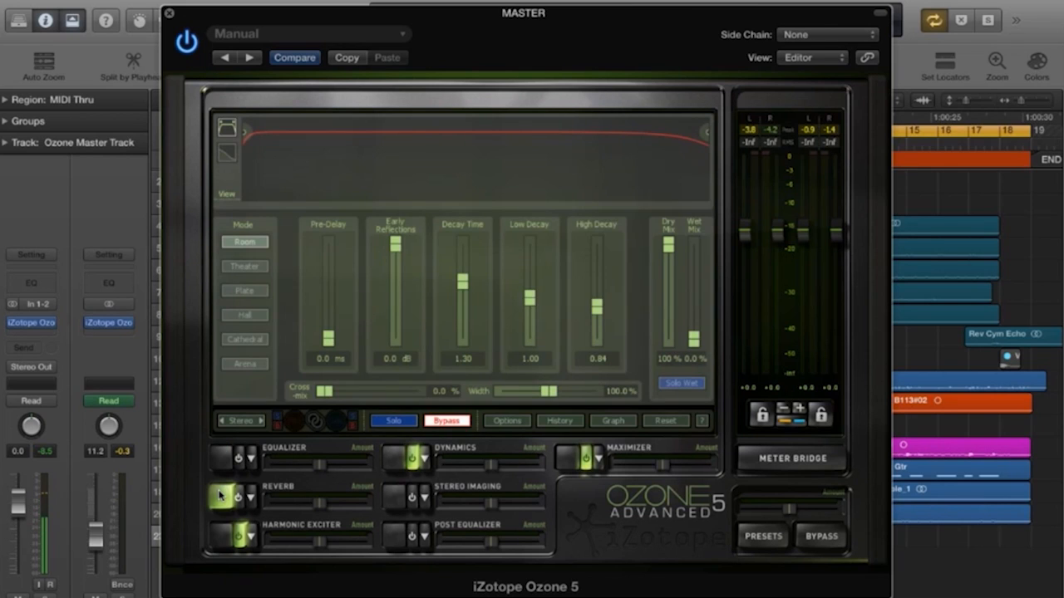
pyautogui.click(220, 460)
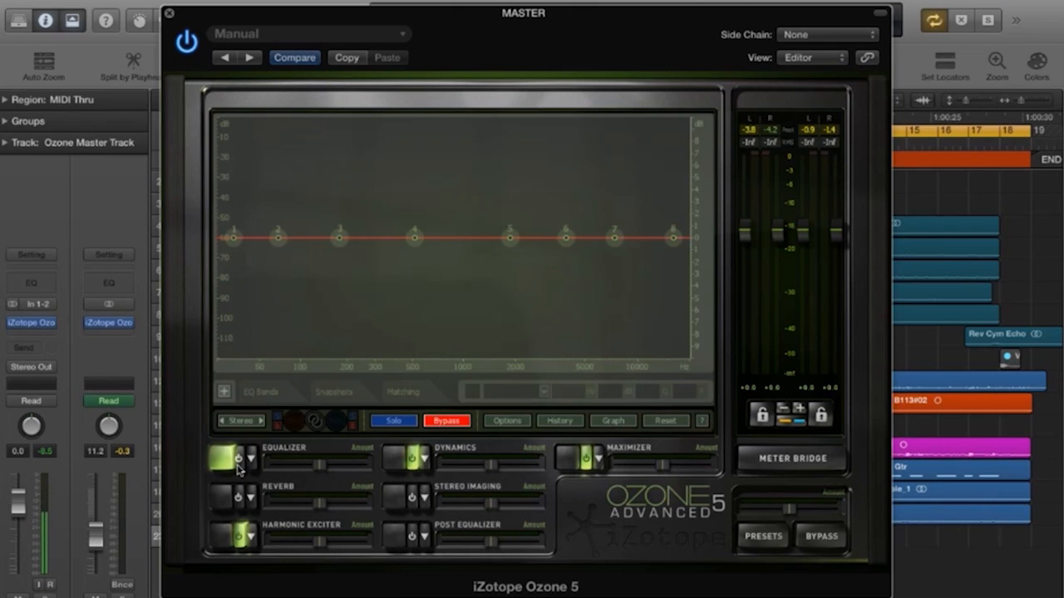
pyautogui.click(223, 498)
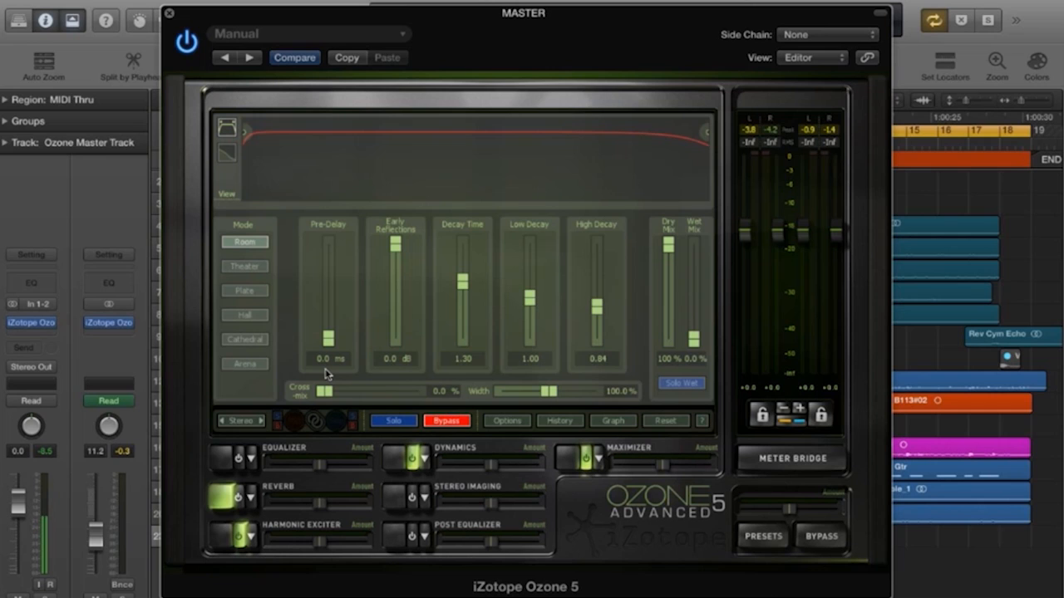
# - In the Harmonic Exciter, set the amount of band 3 to 1.6, band 4 to 0.9 and band 1 to 1.1
pyautogui.click(220, 542)
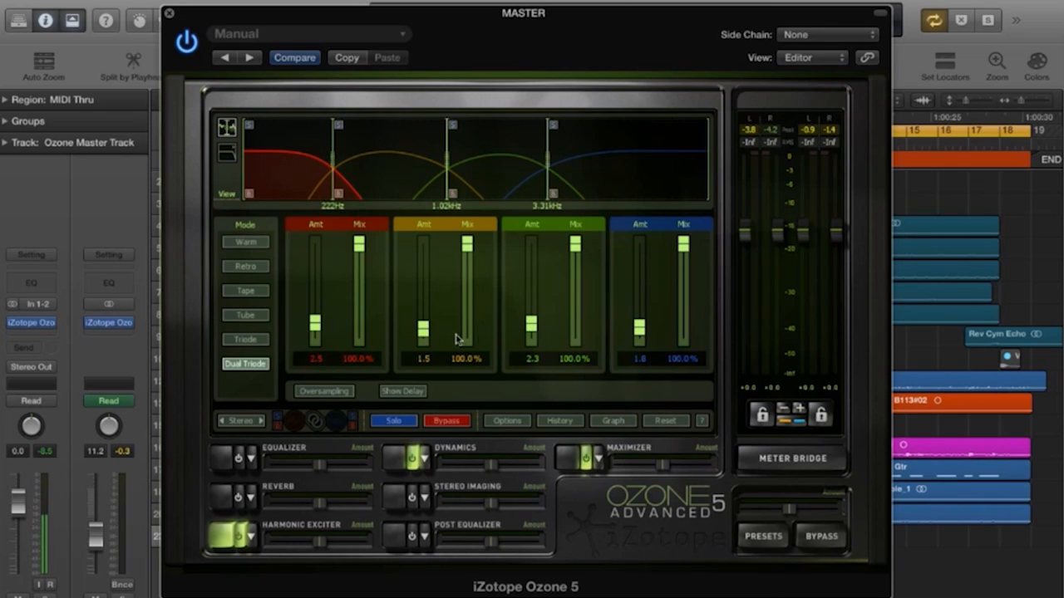
pyautogui.moveTo(532, 332); pyautogui.dragTo(533, 335)
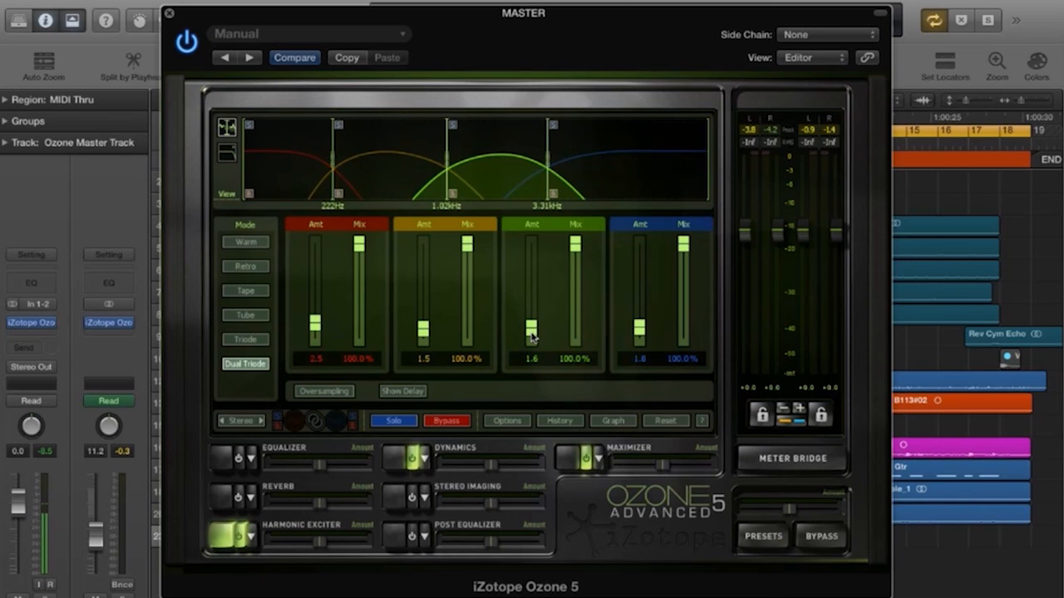
pyautogui.moveTo(638, 331); pyautogui.dragTo(638, 334)
pyautogui.click(318, 329)
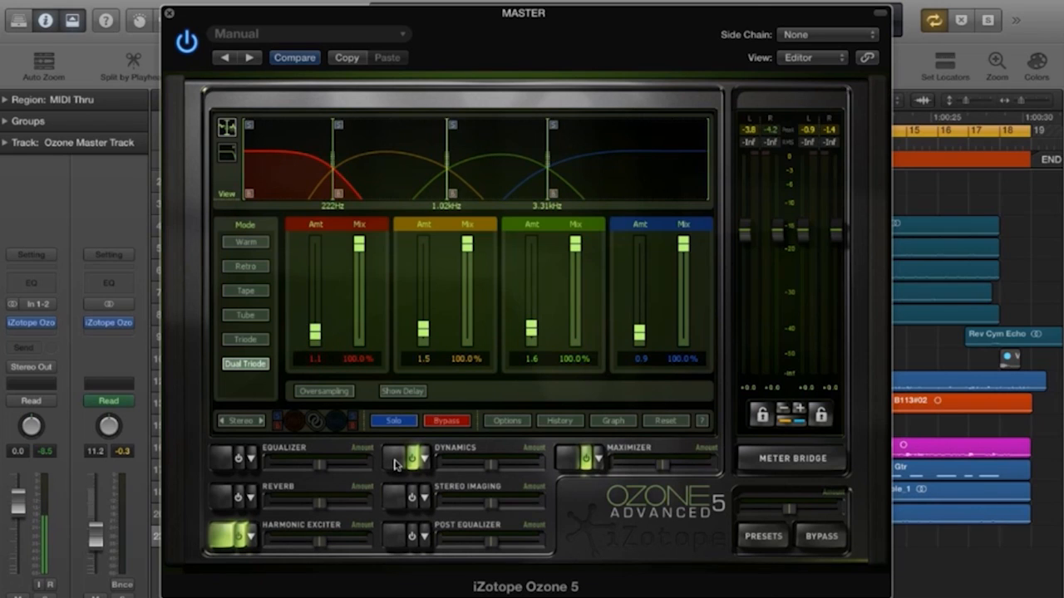
# - Play the song and view the Maximizer and Stereo Imaging modules during playback
pyautogui.press('space')
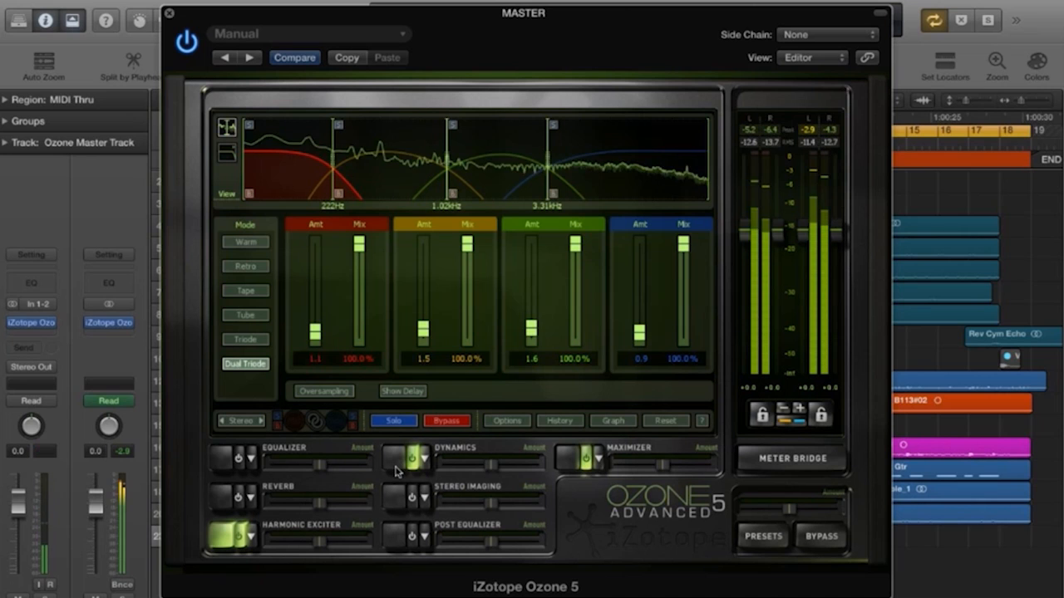
pyautogui.click(567, 456)
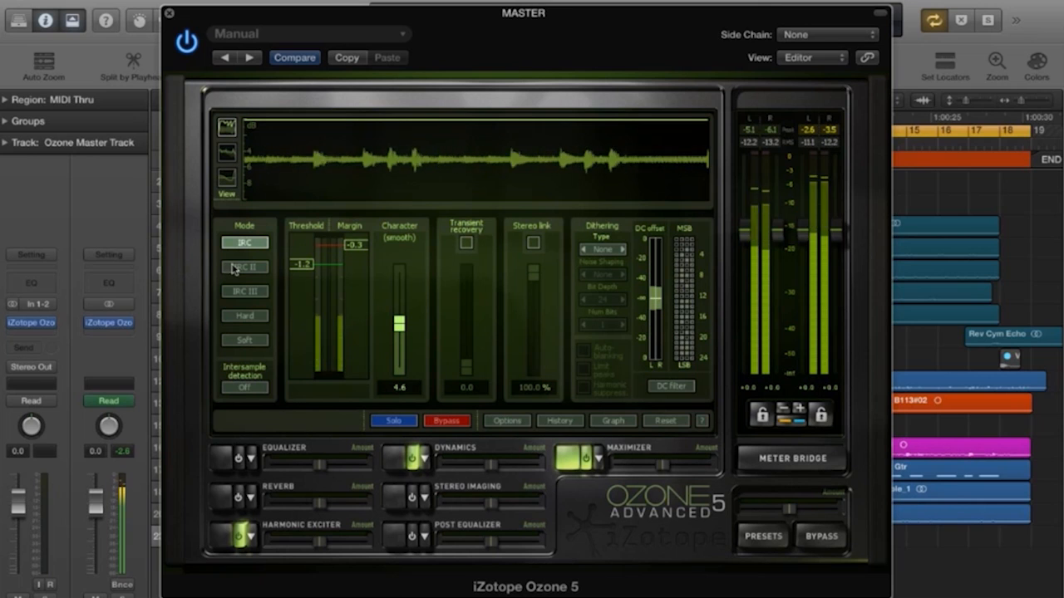
pyautogui.click(398, 498)
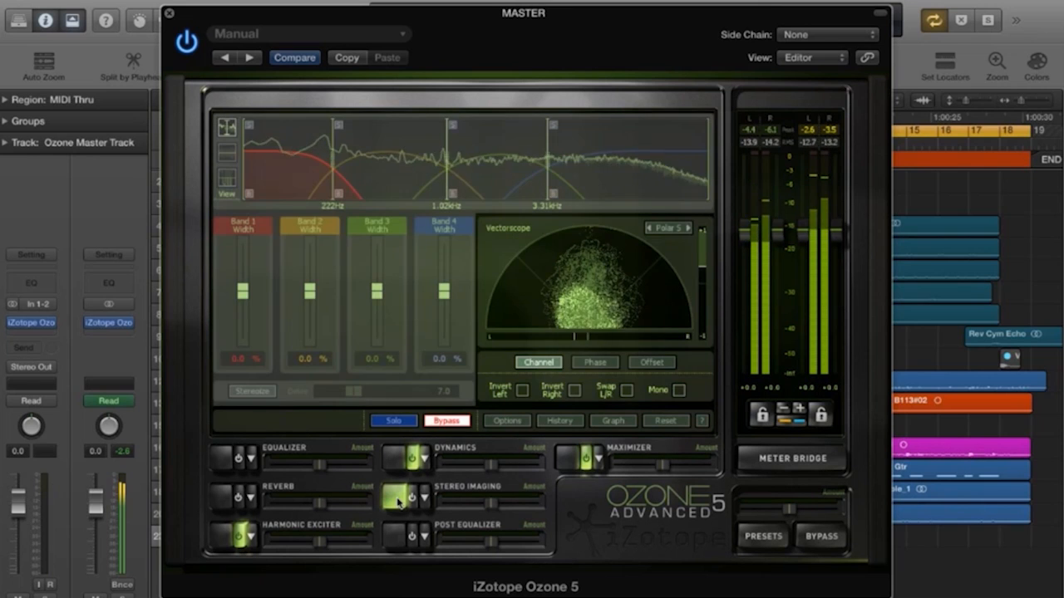